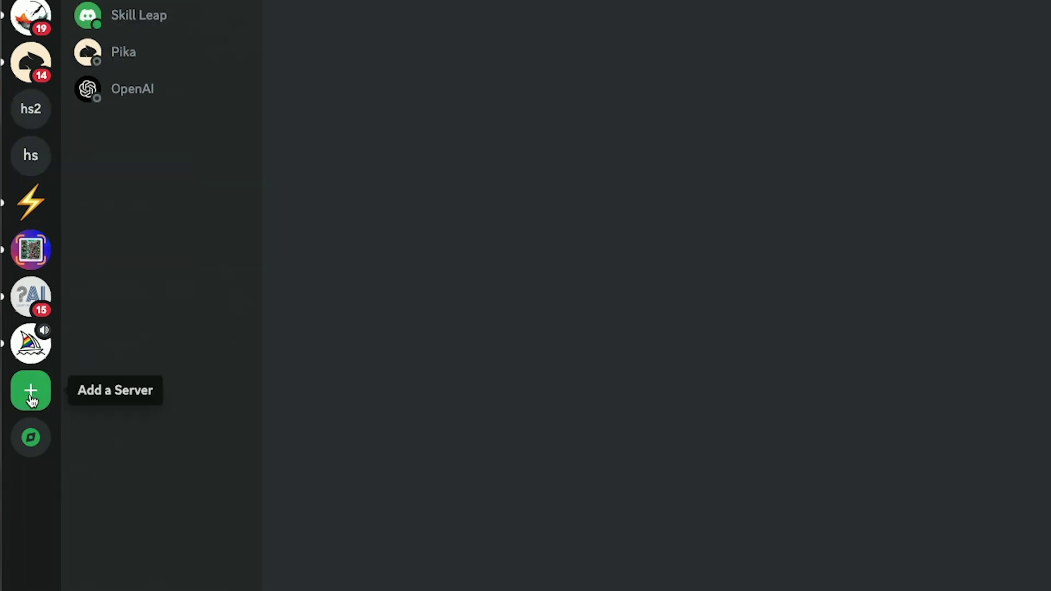
# Create a new server from scratch for a club or community and name it Howfinity
pyautogui.click(31, 401)
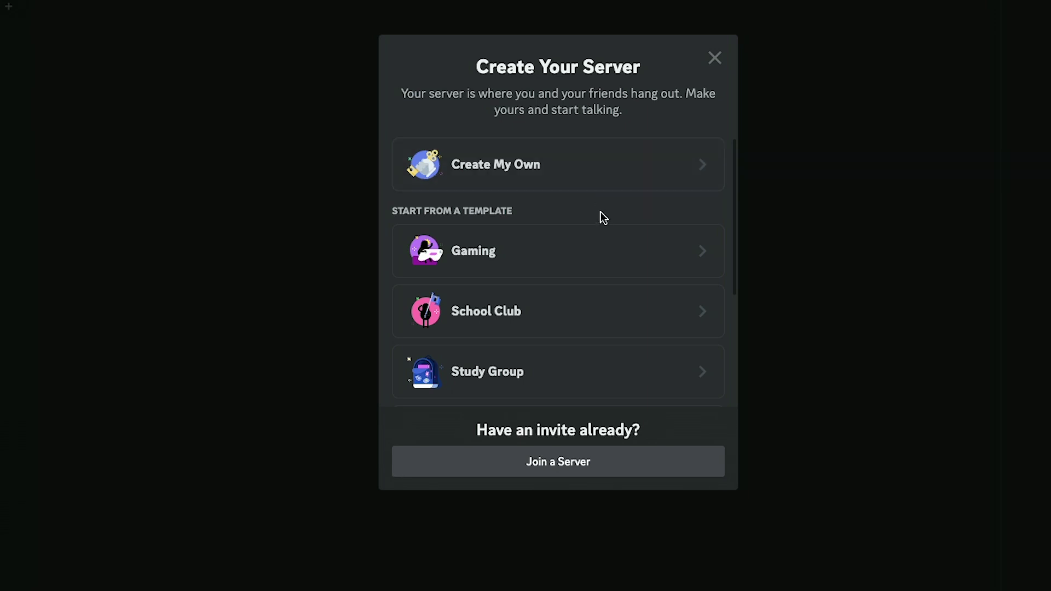
pyautogui.scroll(-4, 580, 318)
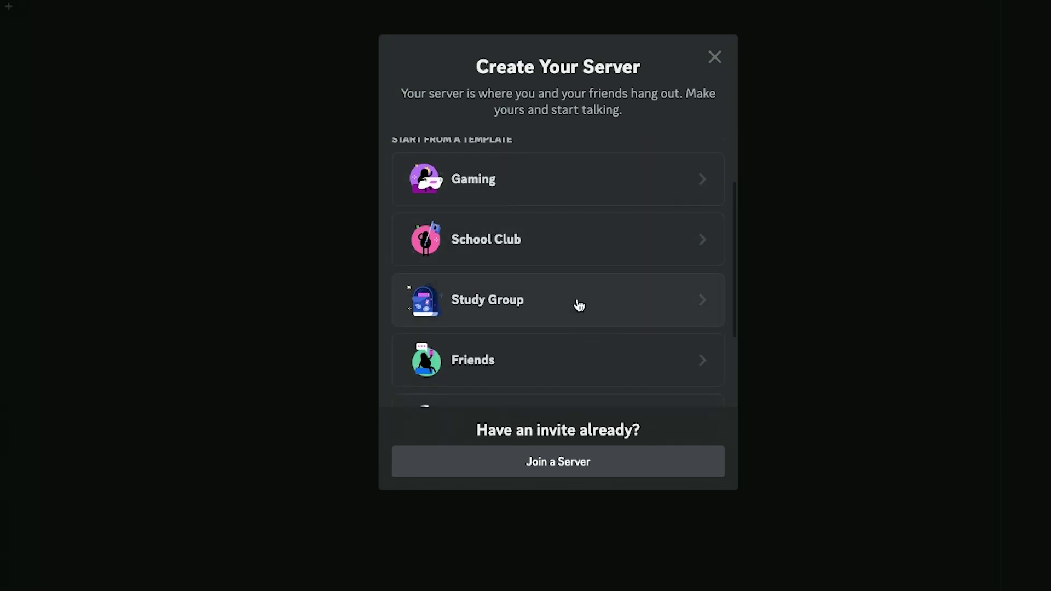
pyautogui.scroll(4, 584, 243)
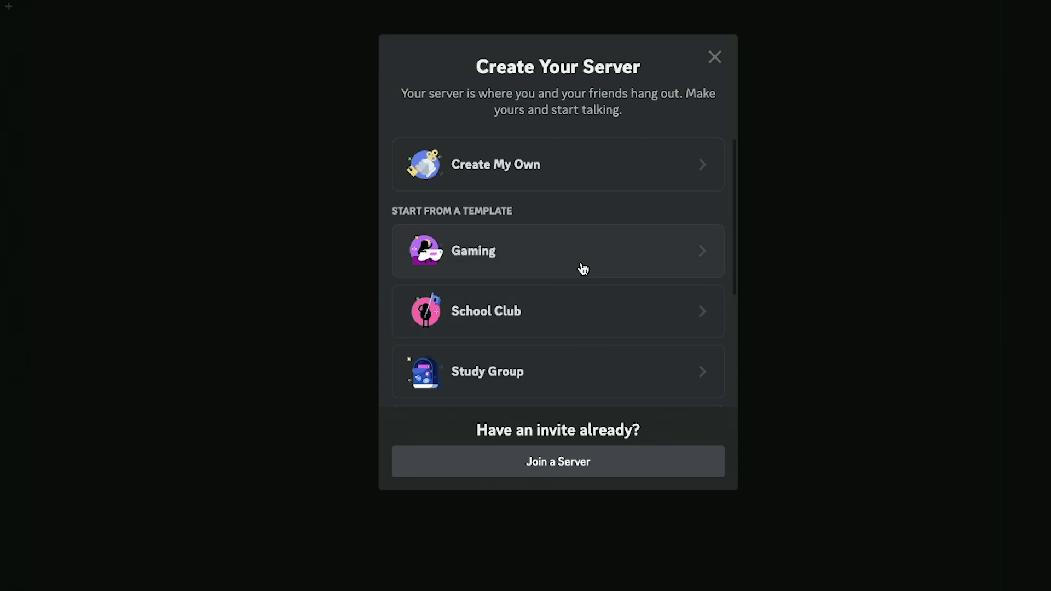
pyautogui.click(566, 172)
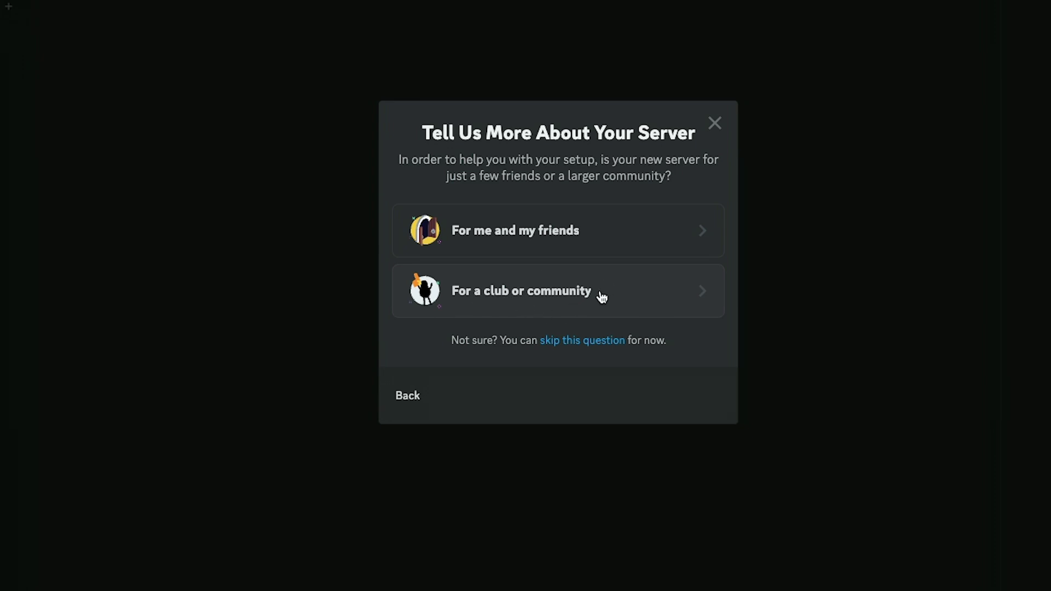
pyautogui.click(638, 300)
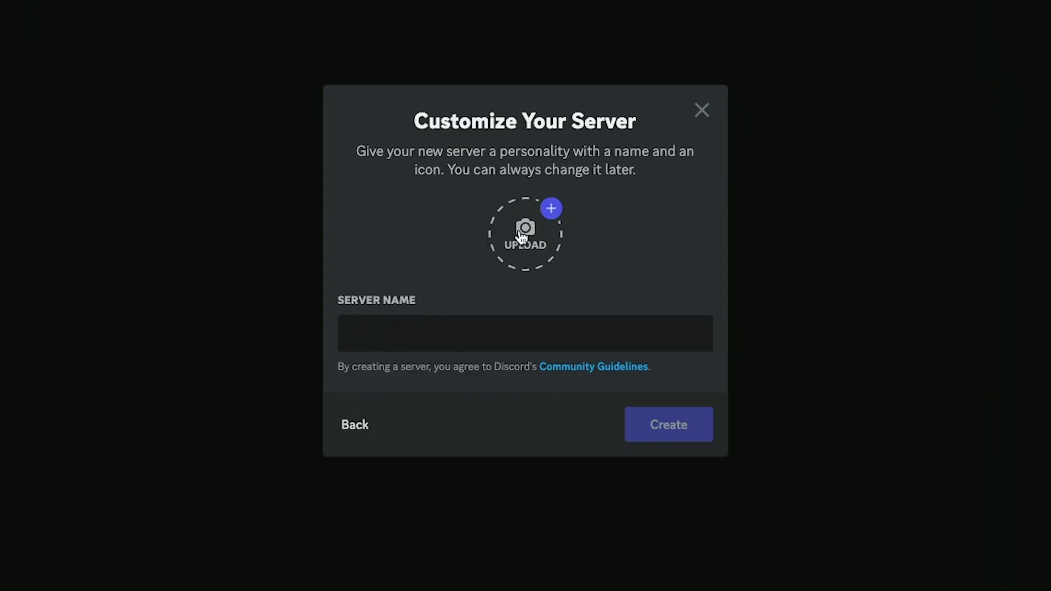
pyautogui.write('Howfinity')
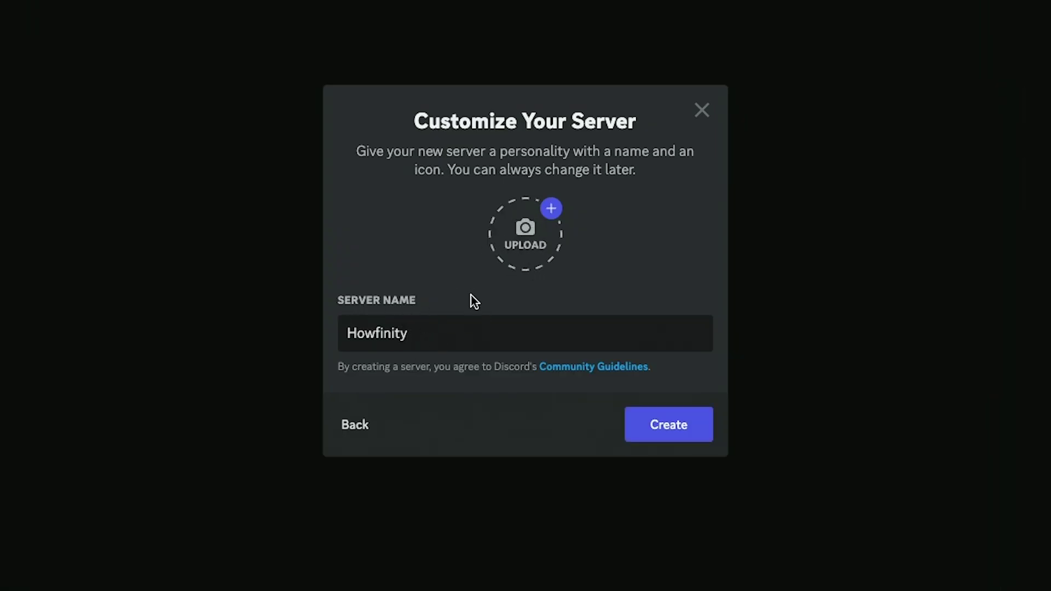
pyautogui.click(672, 433)
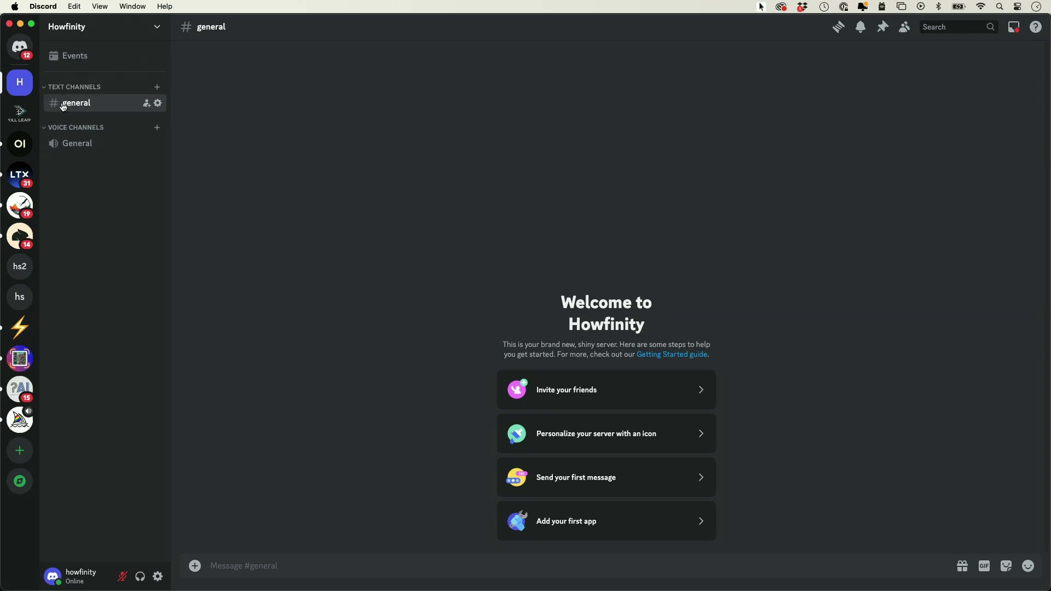
# Join the General voice channel and create a non-private category named Welcome on the server
pyautogui.click(78, 144)
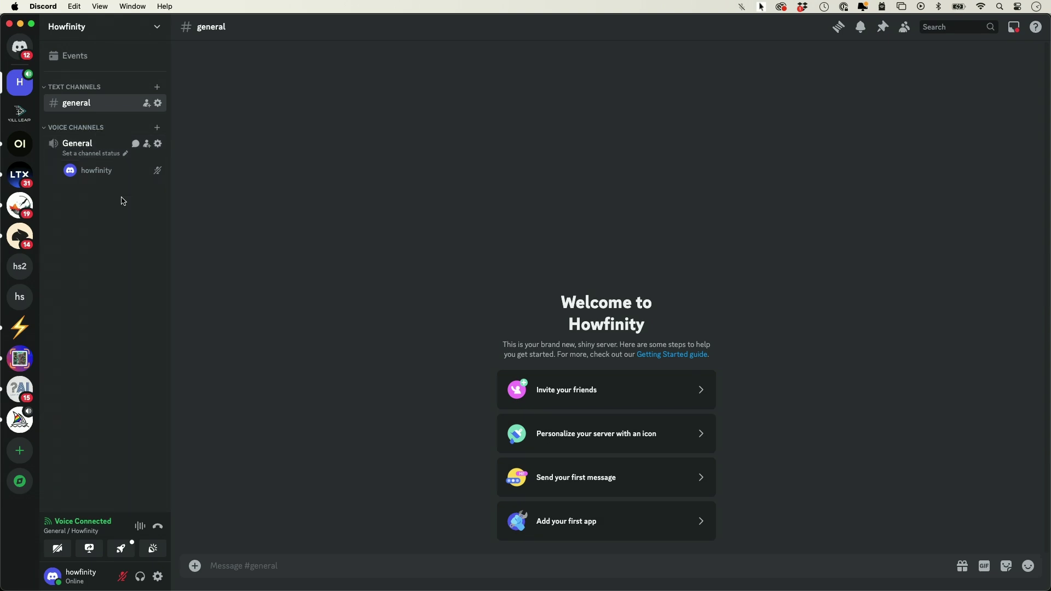
pyautogui.click(158, 28)
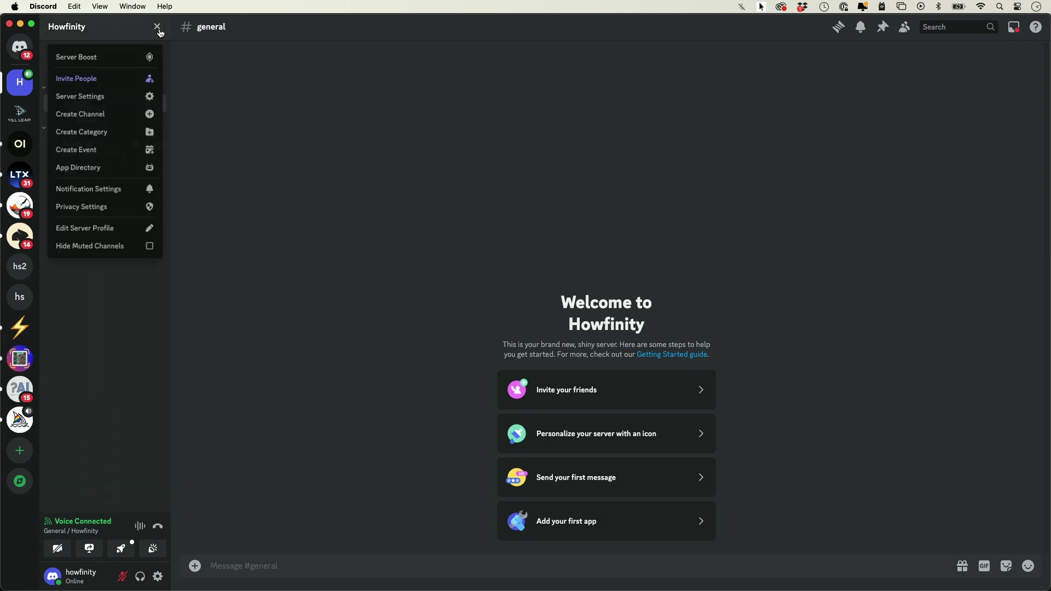
pyautogui.click(108, 141)
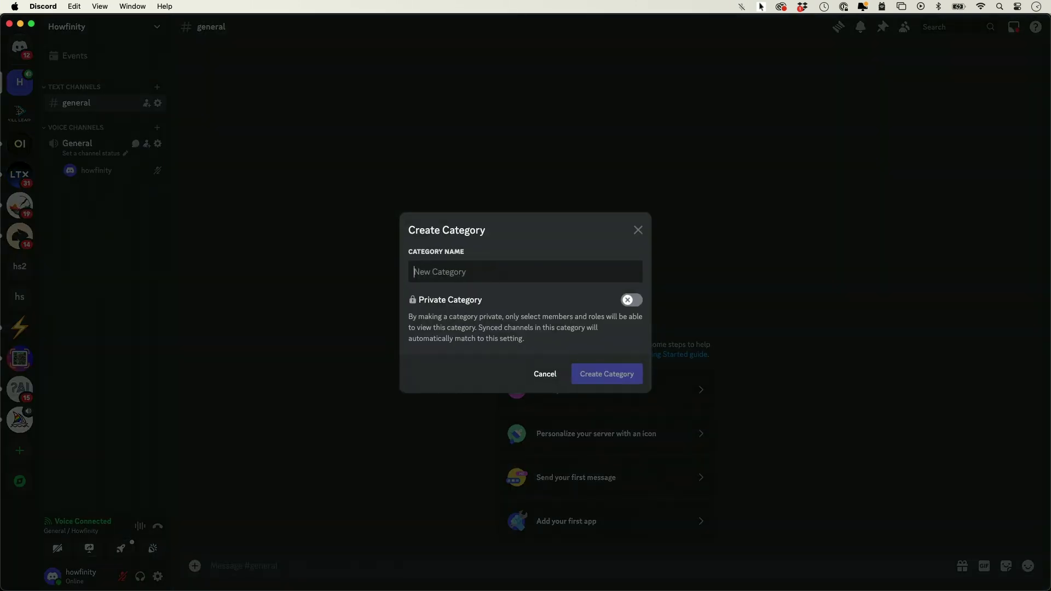
pyautogui.write('WE')
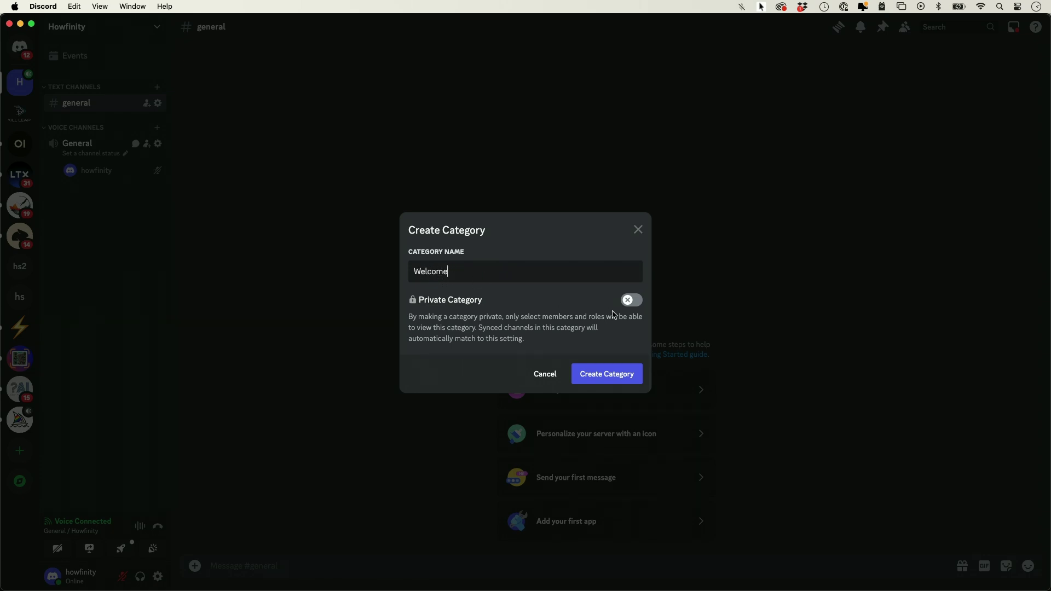
pyautogui.press('Return')
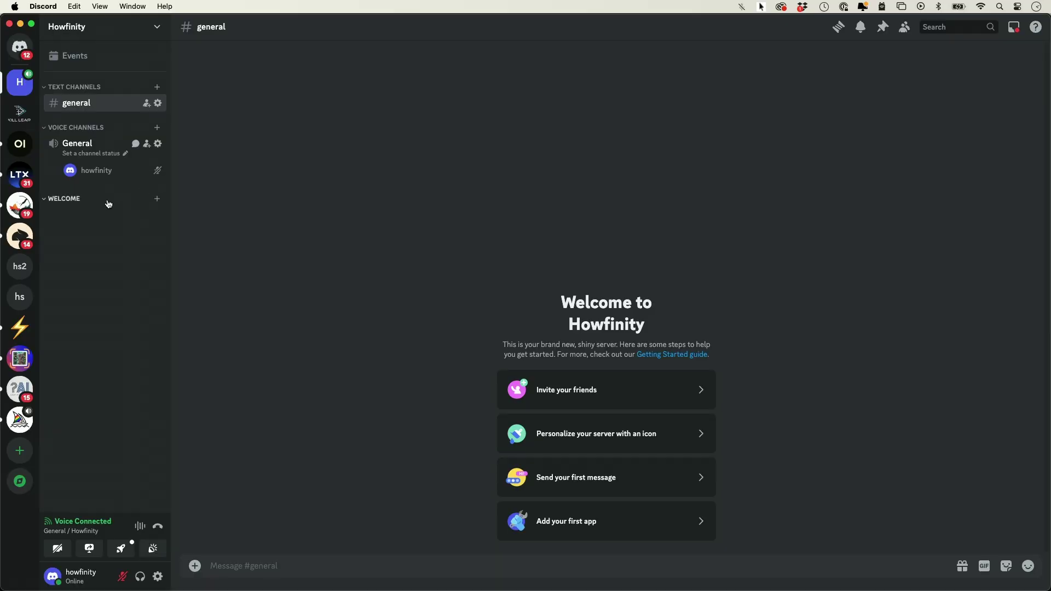
# Create a text channel named welcome in the Welcome category
pyautogui.click(158, 199)
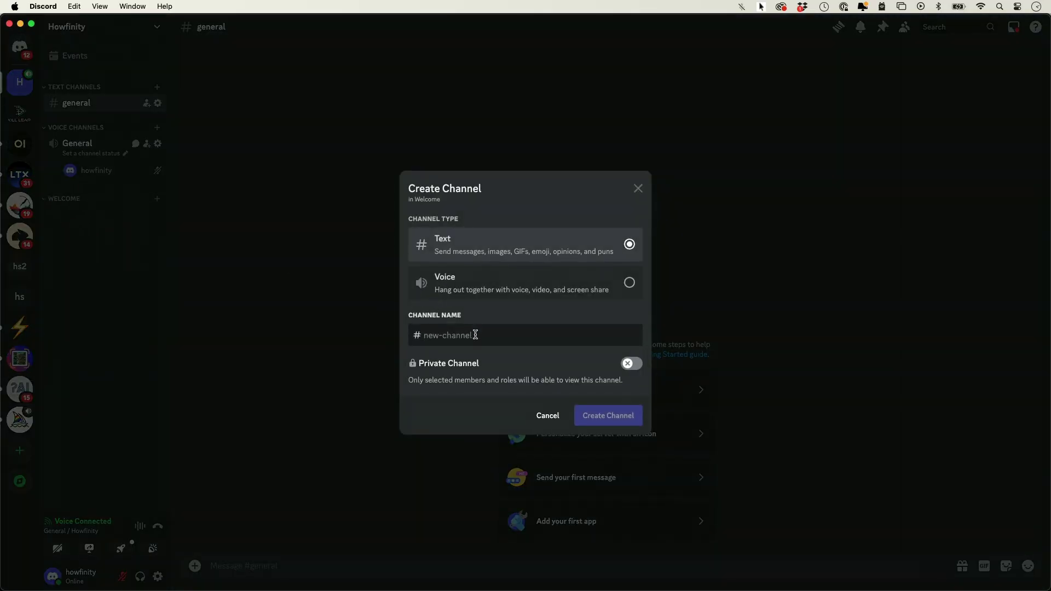
pyautogui.write('welcome')
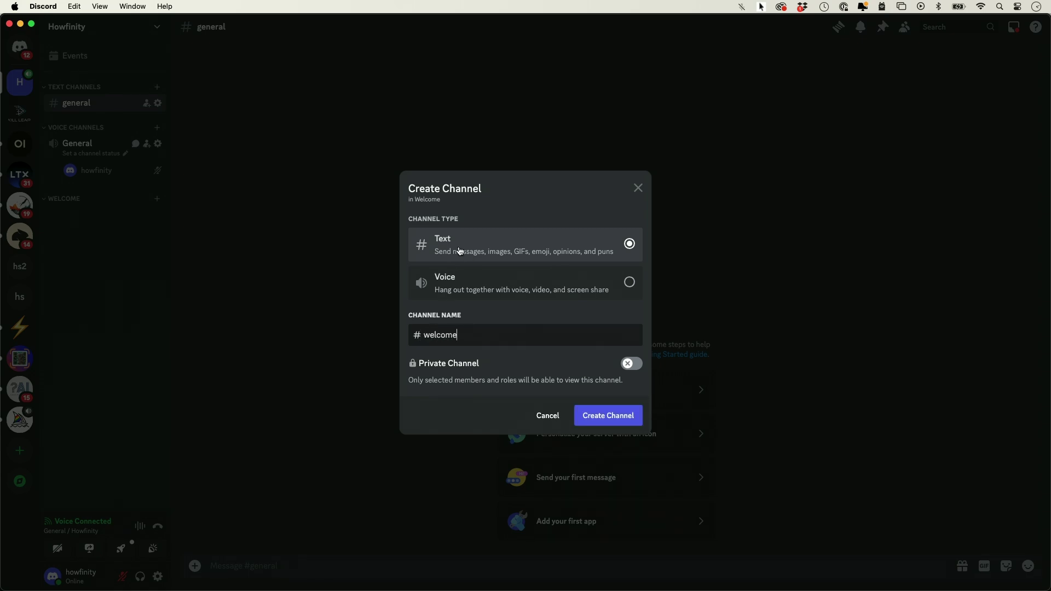
pyautogui.click(618, 420)
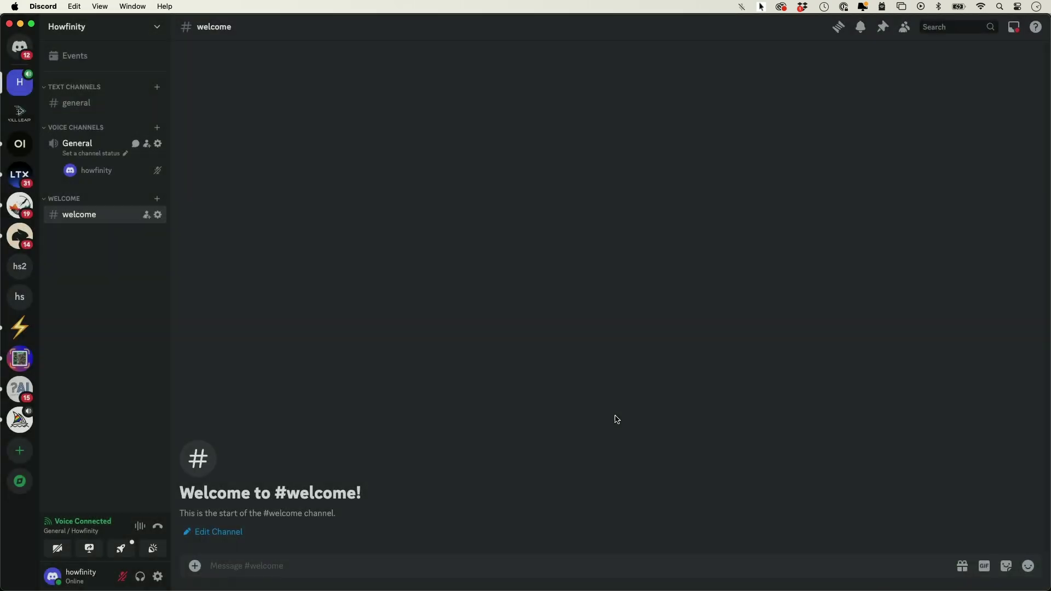
# Add a text channel named rules to the Welcome category and move the category above Text Channels
pyautogui.click(158, 200)
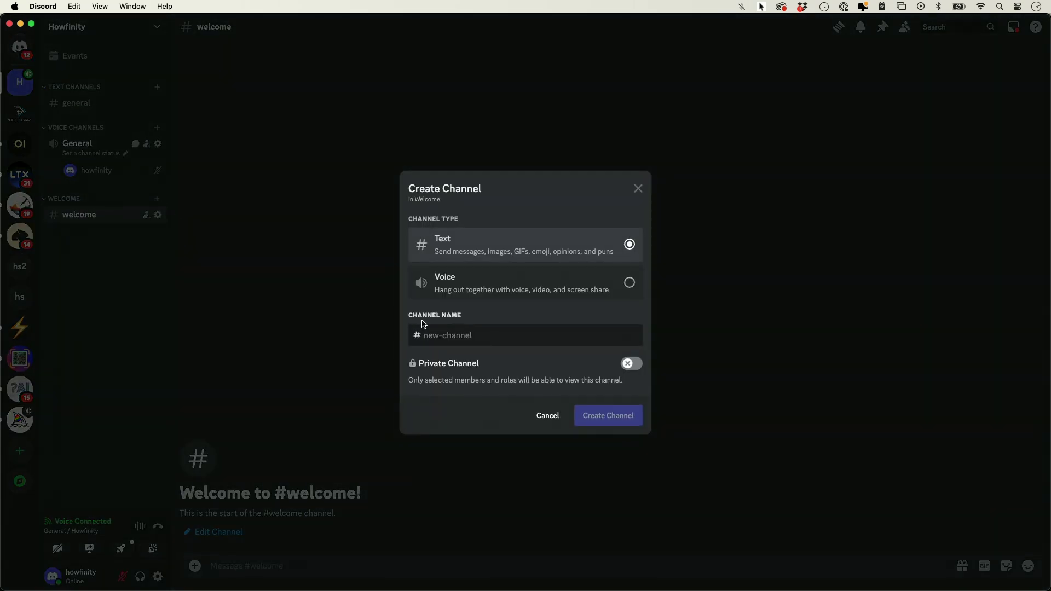
pyautogui.write('rules')
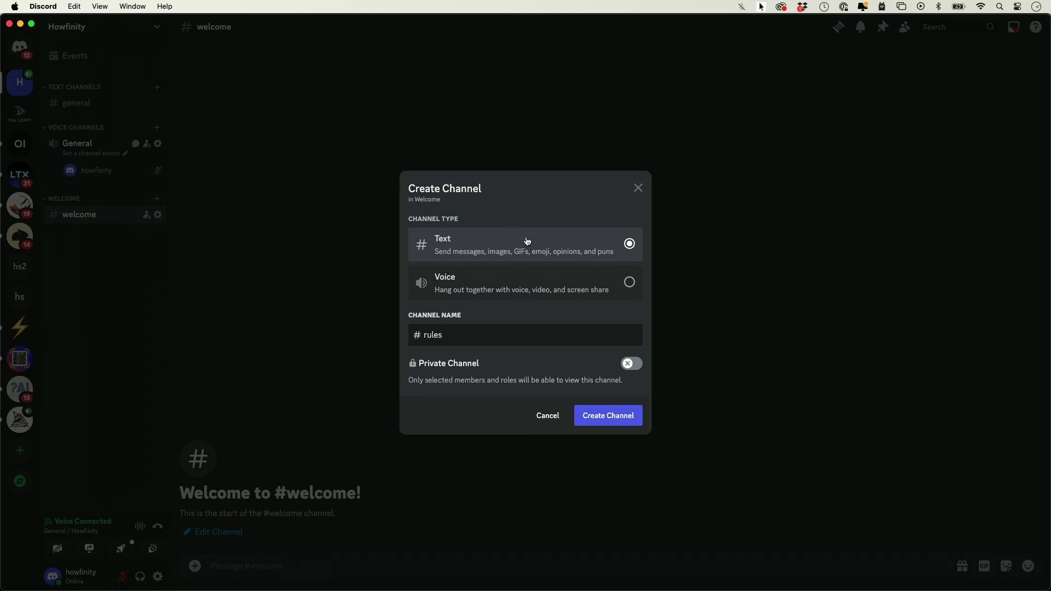
pyautogui.click(607, 416)
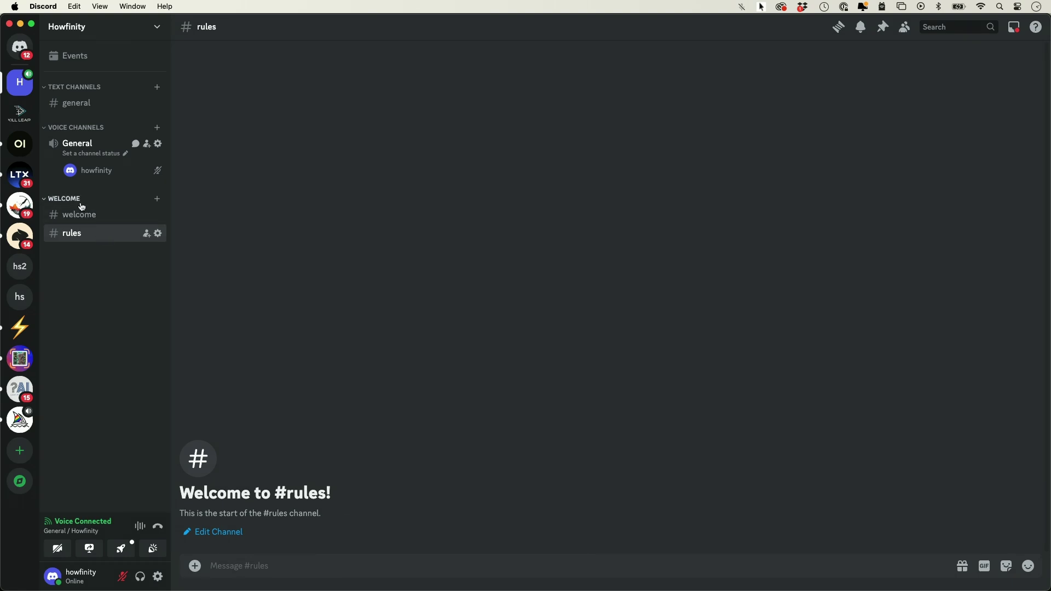
pyautogui.moveTo(71, 202); pyautogui.dragTo(76, 83)
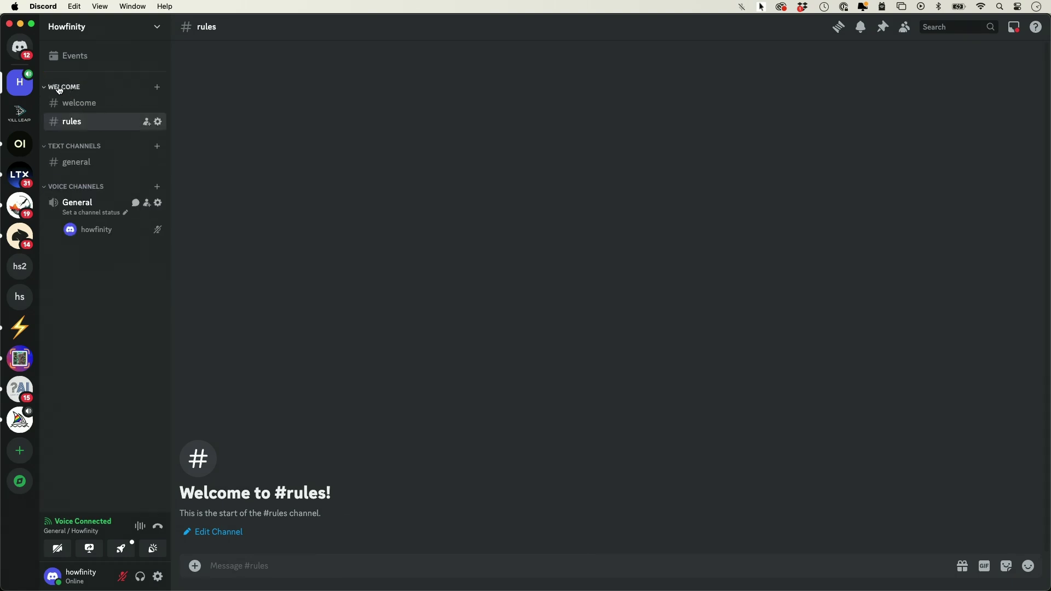
# Post "Welcome to our Discord Community" in the welcome channel and switch to the rules channel
pyautogui.click(83, 105)
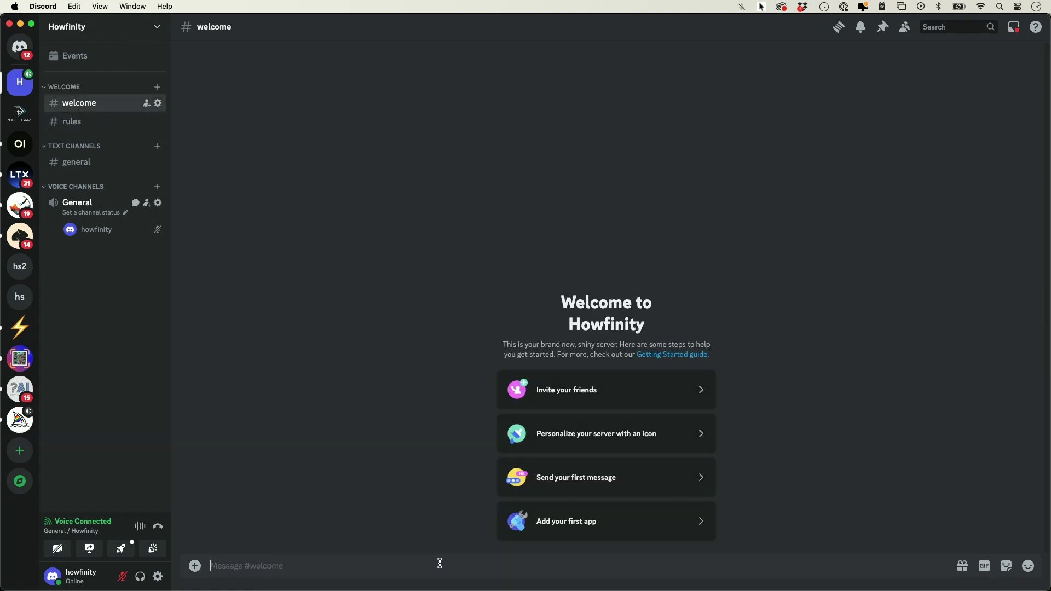
pyautogui.write('Welcome to our Discord Community')
pyautogui.press('Return')
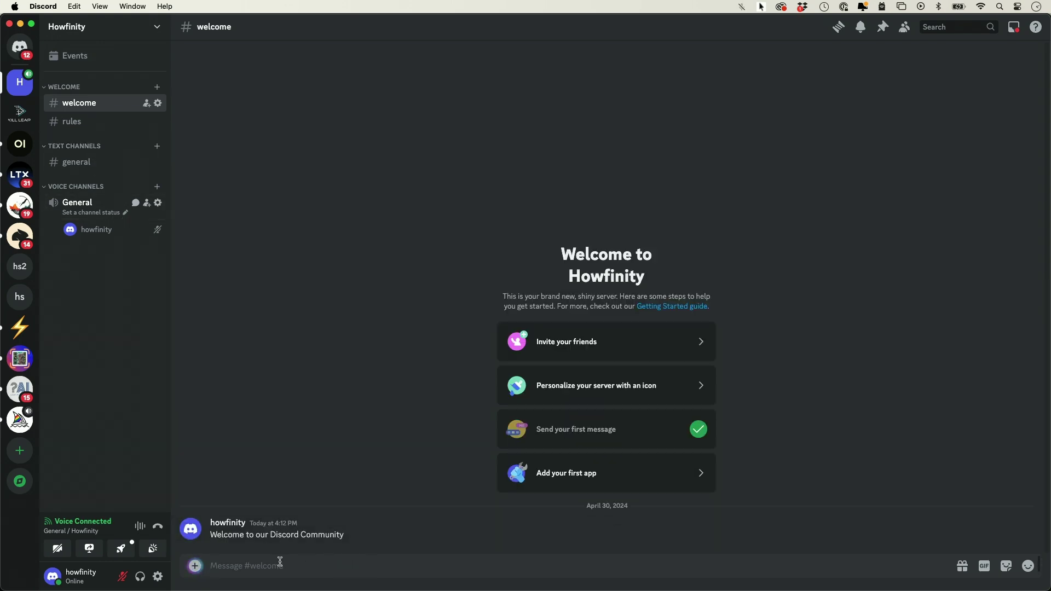
pyautogui.click(77, 121)
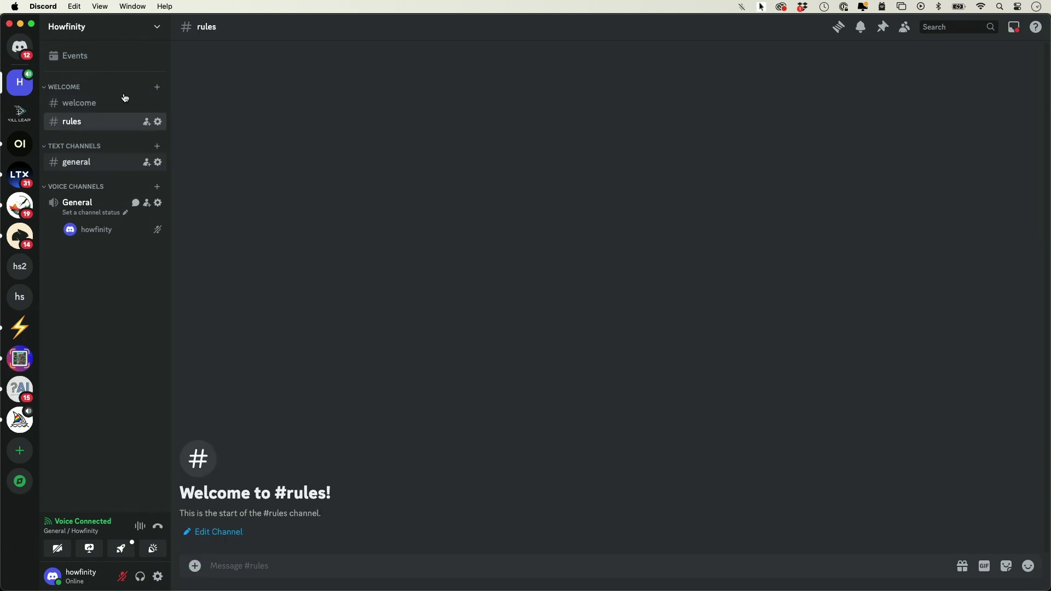
# Create a new role in the server settings and name it Members
pyautogui.click(158, 30)
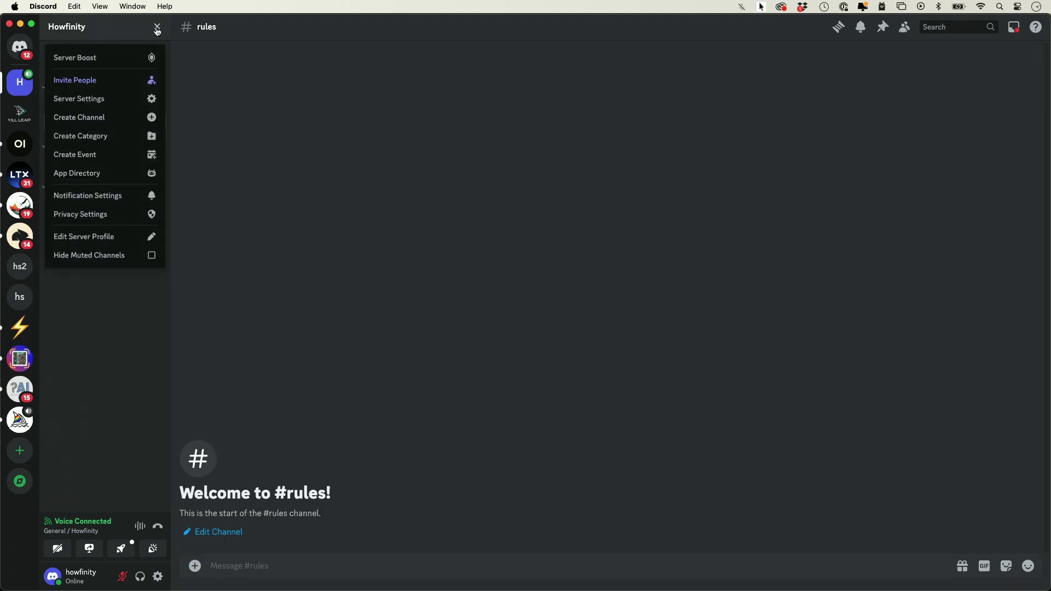
pyautogui.click(86, 101)
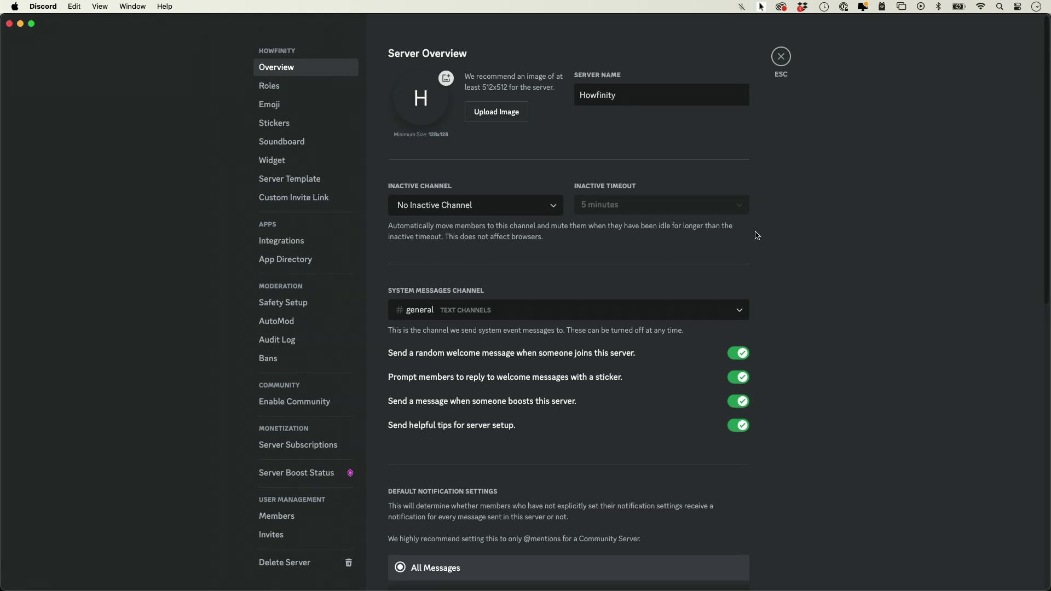
pyautogui.click(271, 89)
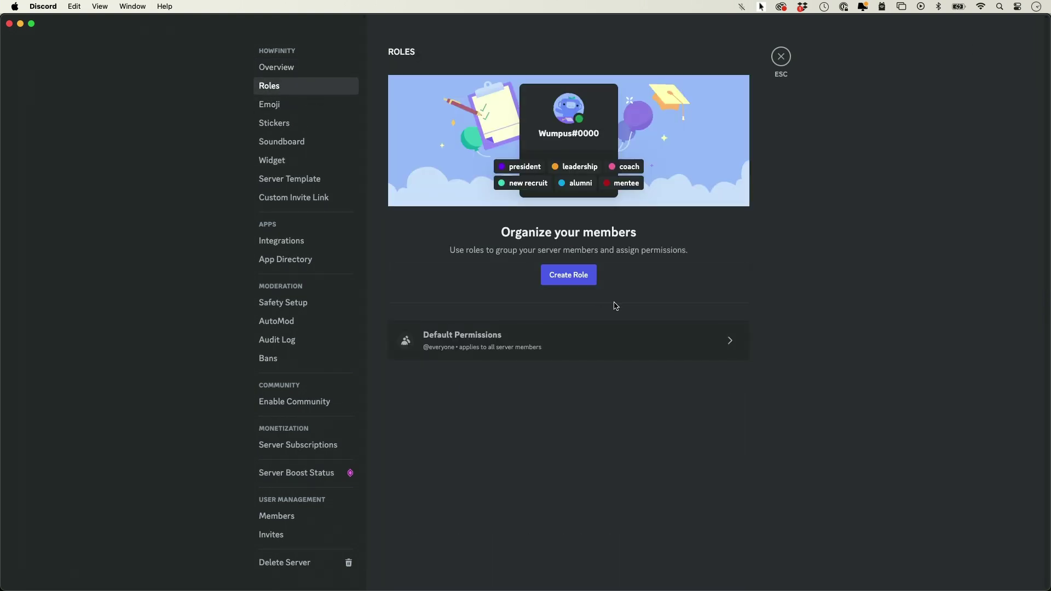
pyautogui.click(571, 280)
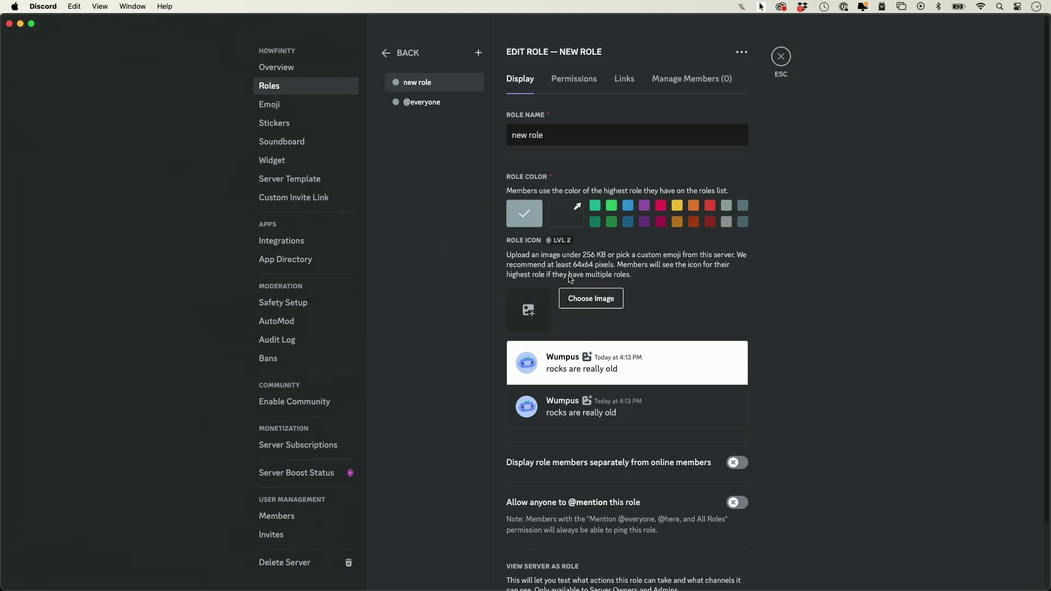
pyautogui.moveTo(556, 136); pyautogui.dragTo(497, 139)
pyautogui.write('Members')
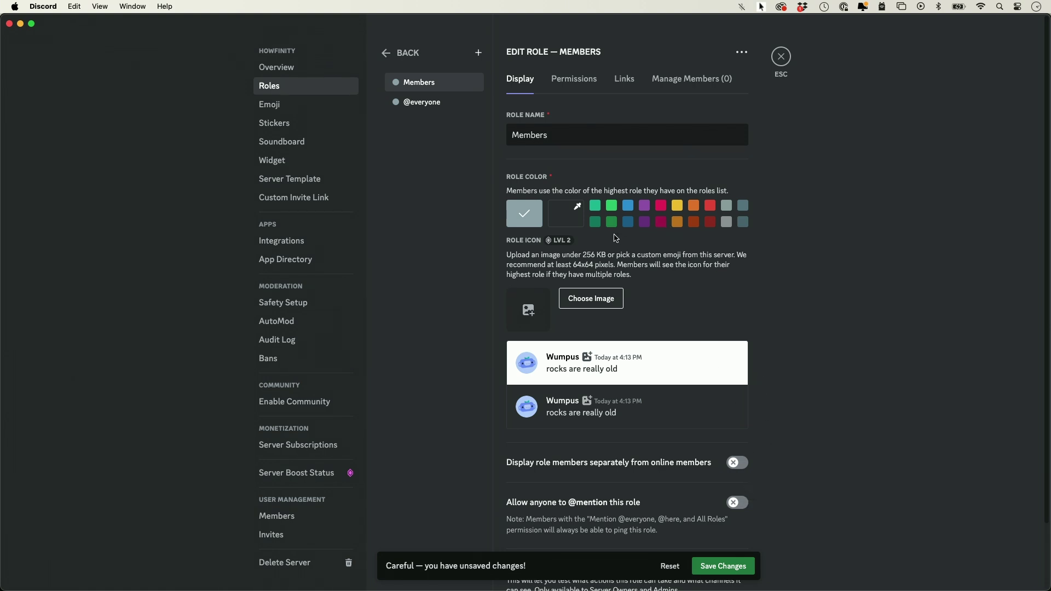
# Set the Members role color to bright green and save the role
pyautogui.click(612, 211)
pyautogui.scroll(-3, 684, 427)
pyautogui.click(735, 572)
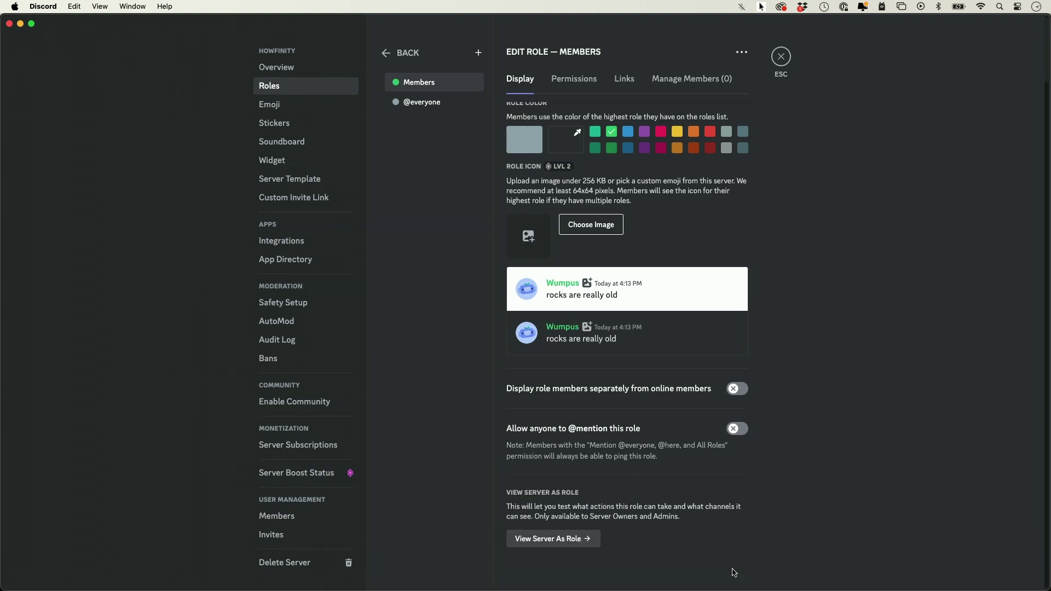
# Review the permissions of the Members role, save the permission changes and return to the roles list
pyautogui.scroll(3, 734, 488)
pyautogui.click(579, 87)
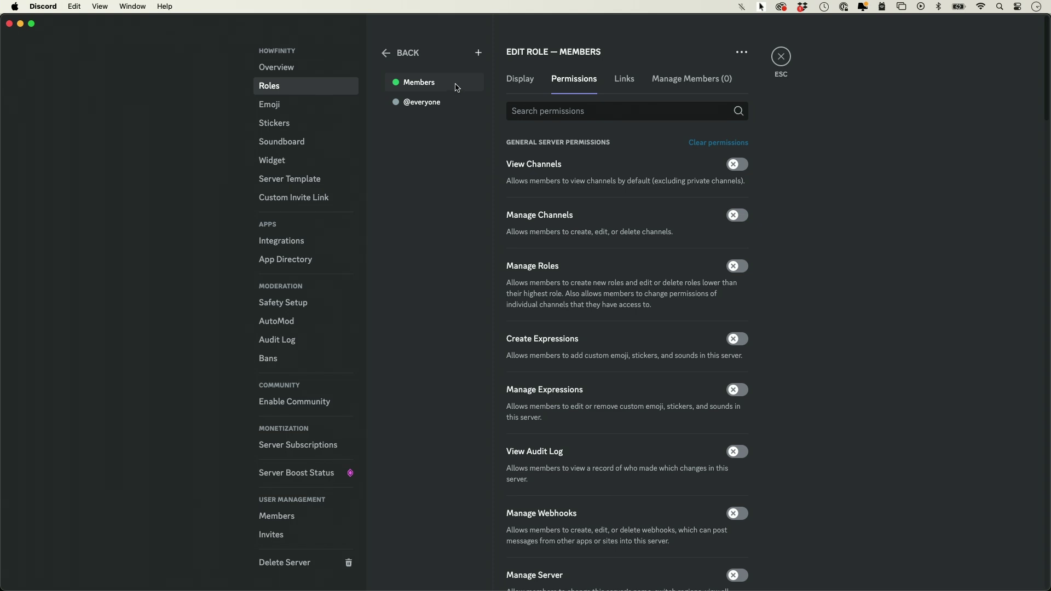
pyautogui.scroll(-15, 670, 204)
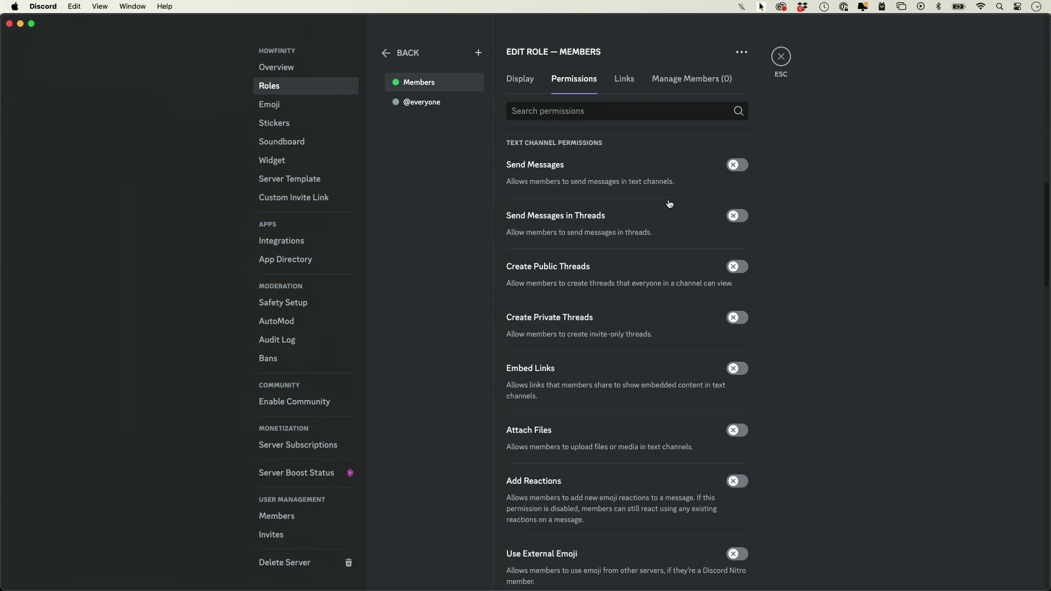
pyautogui.scroll(-10, 671, 204)
pyautogui.scroll(15, 670, 204)
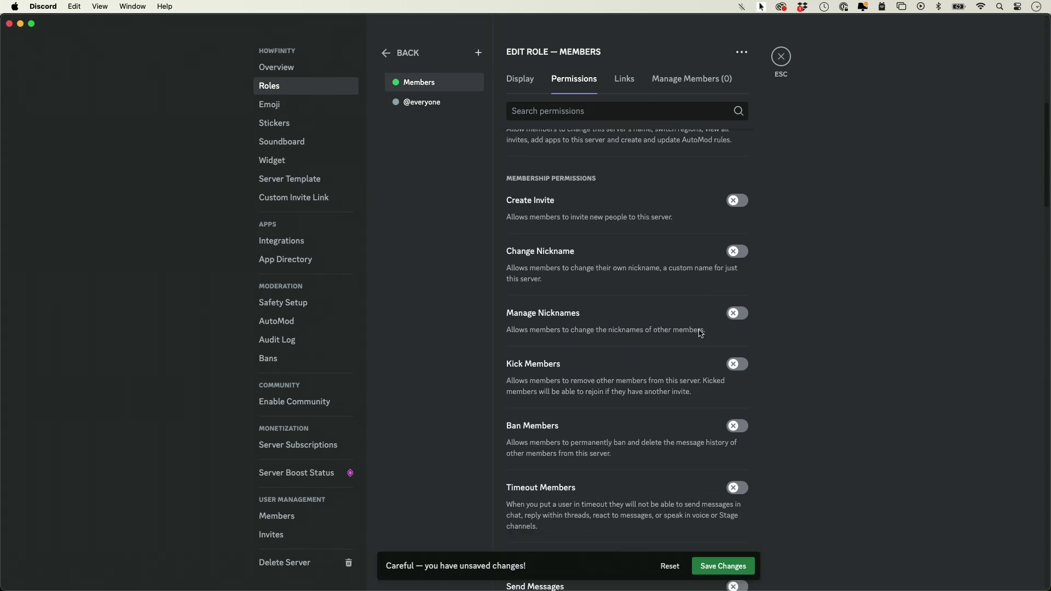
pyautogui.scroll(-10, 701, 334)
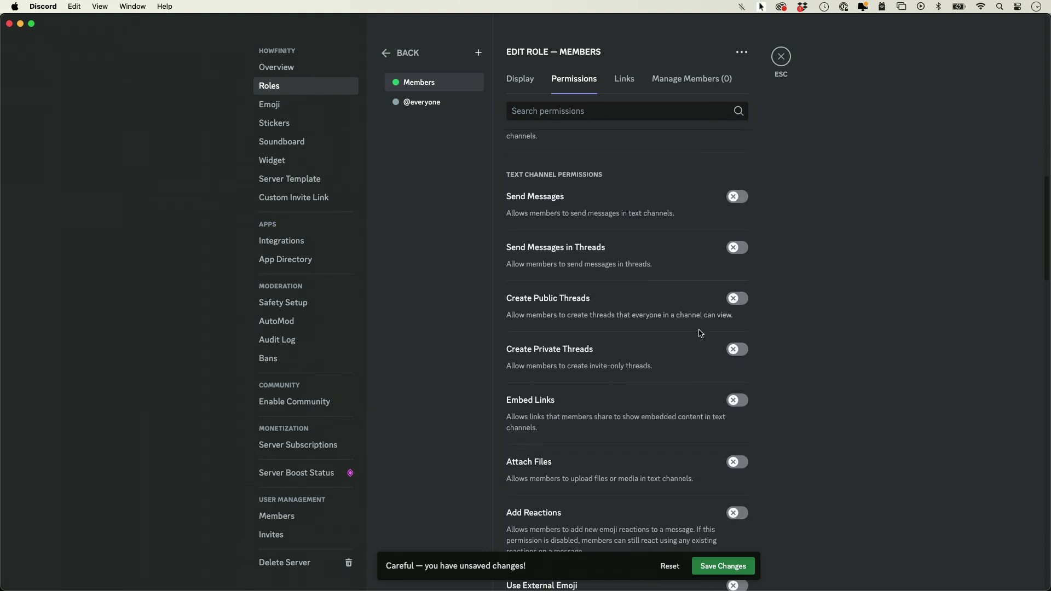
pyautogui.scroll(-6, 702, 333)
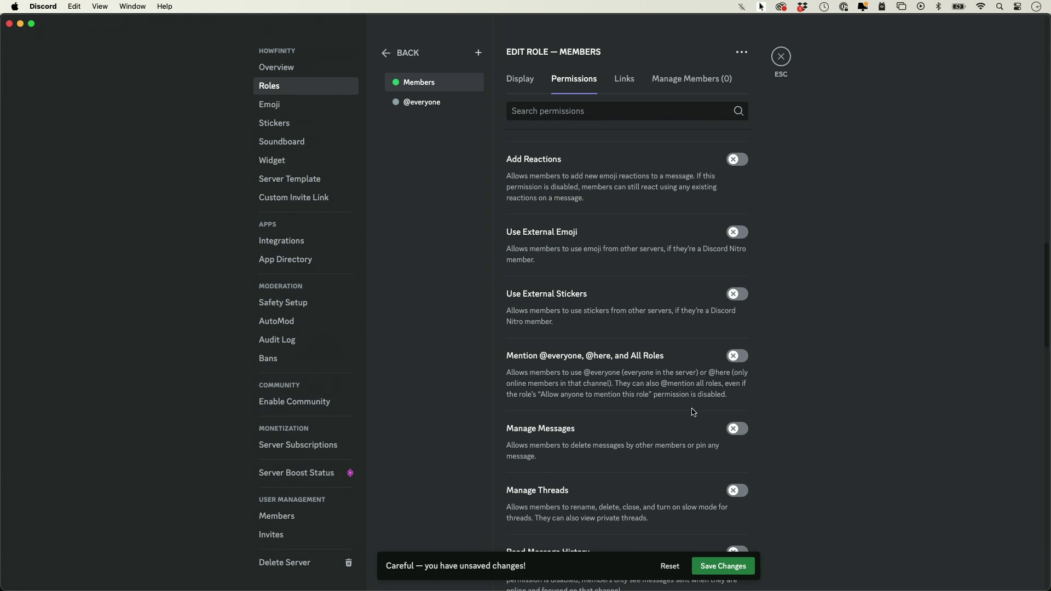
pyautogui.click(725, 568)
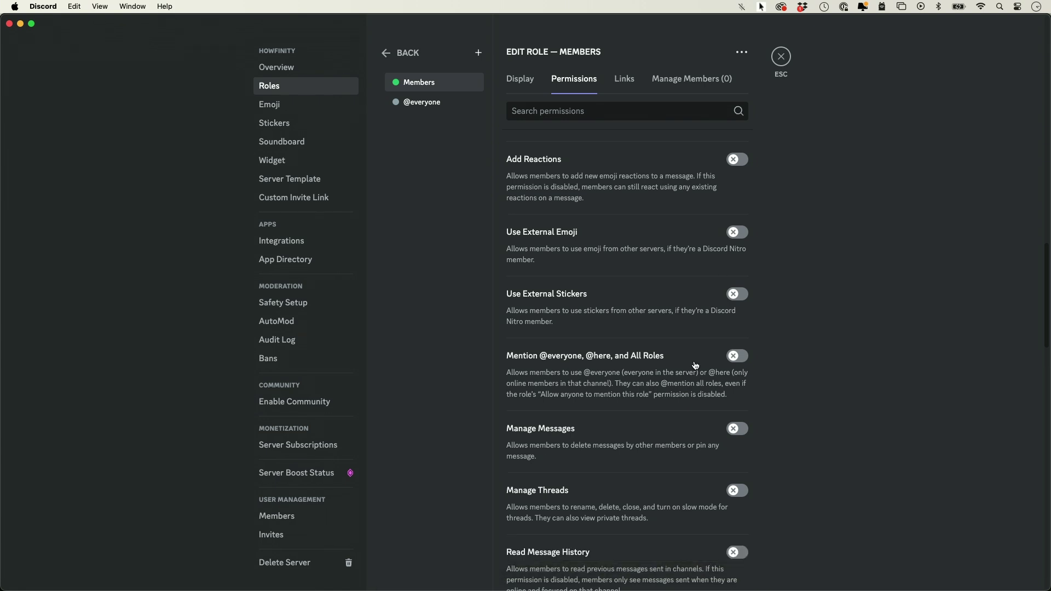
pyautogui.click(392, 53)
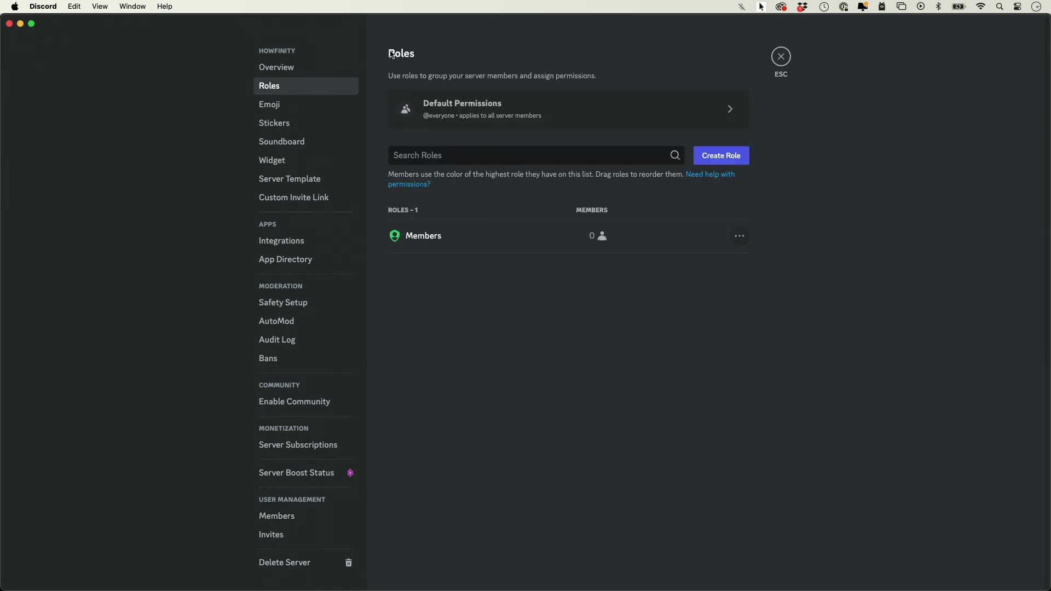
# Create a new role named Admin, set its role color to bright blue and save the role
pyautogui.click(712, 156)
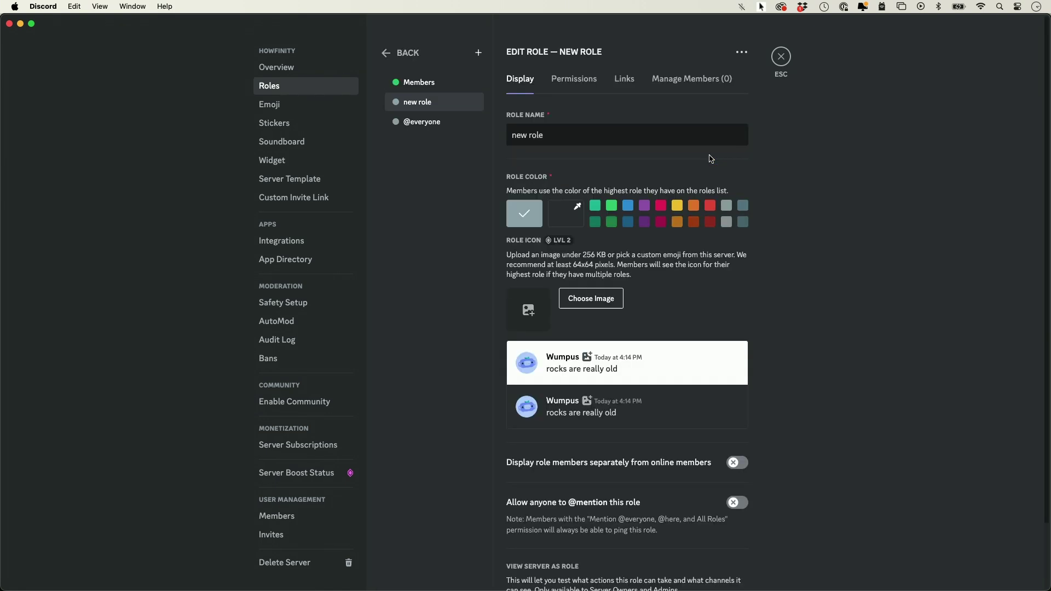
pyautogui.tripleClick(581, 135)
pyautogui.write('Admin')
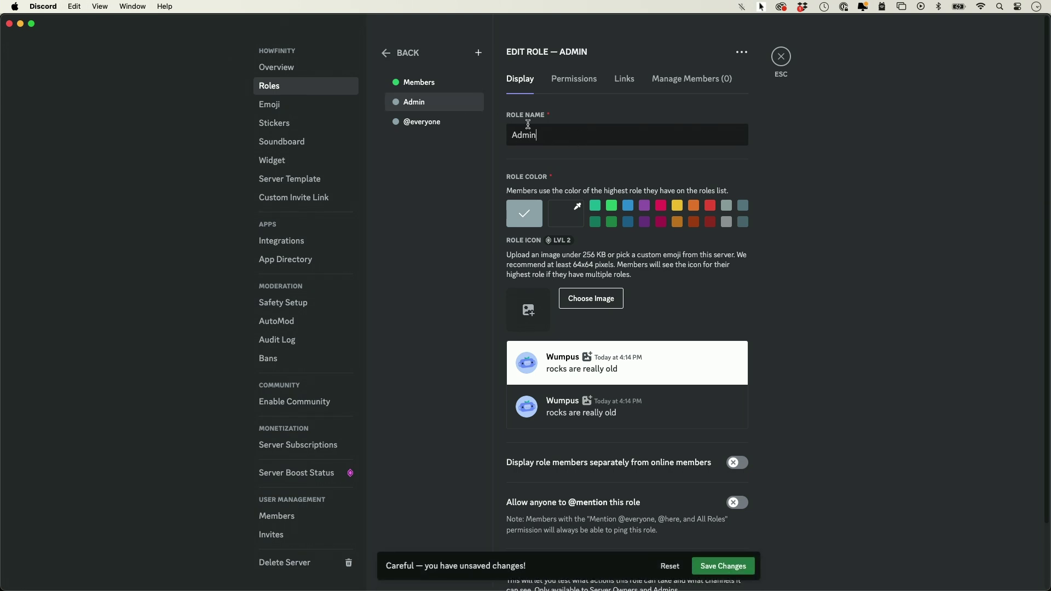
pyautogui.click(631, 208)
pyautogui.click(661, 206)
pyautogui.click(628, 206)
pyautogui.click(741, 559)
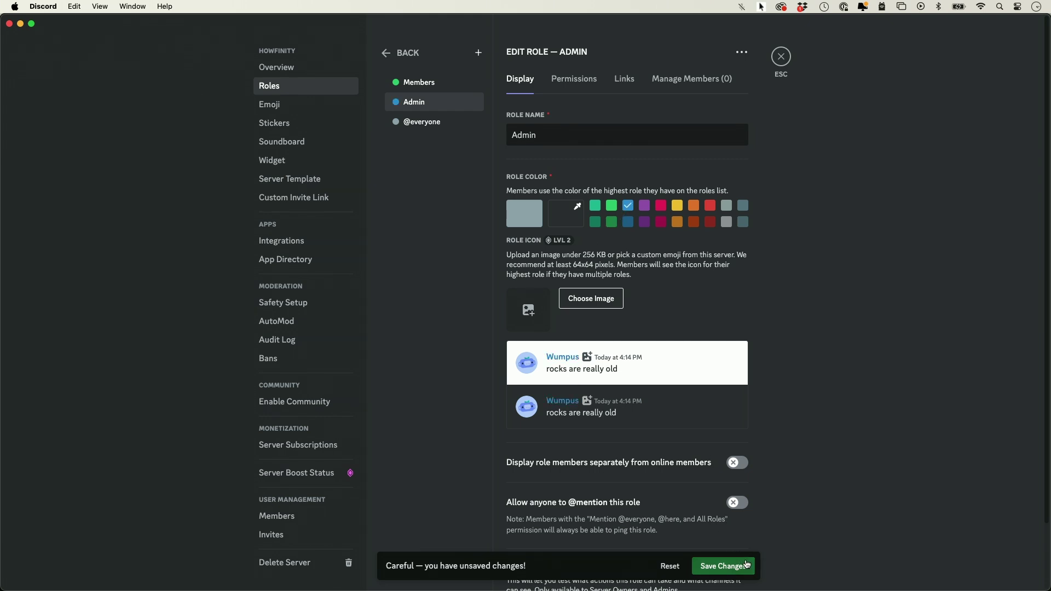
# Review the Admin role's permissions, enable and save displaying its members separately from online members, and leave the server settings
pyautogui.click(573, 83)
pyautogui.scroll(-20, 643, 267)
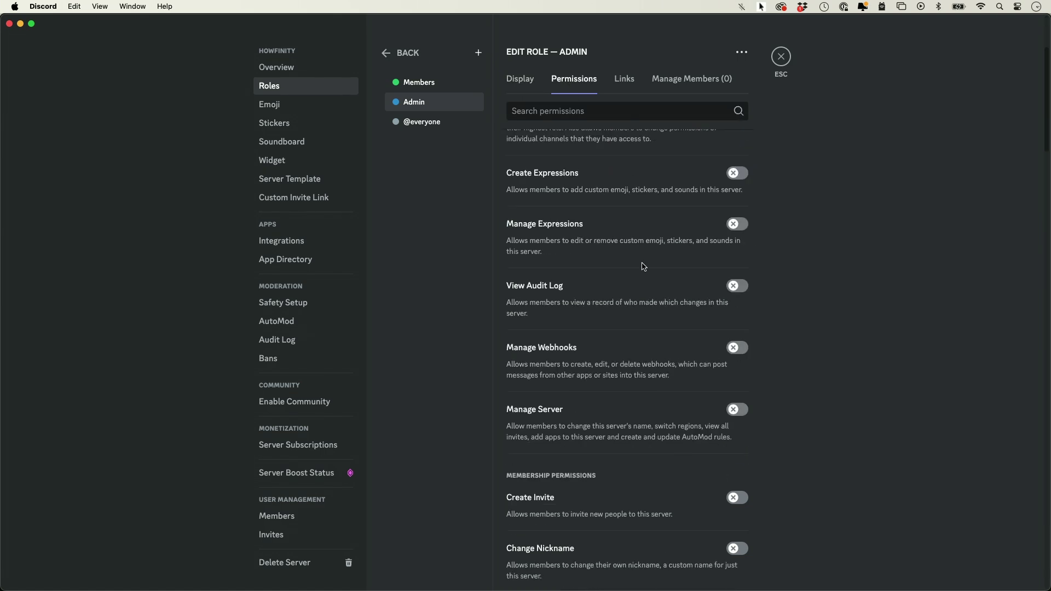
pyautogui.scroll(-20, 644, 267)
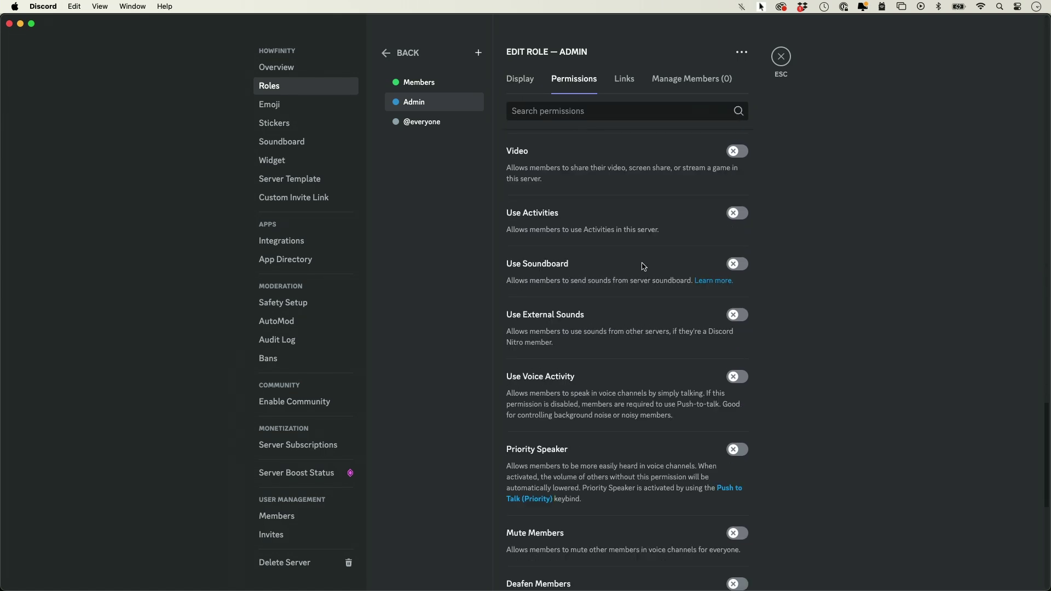
pyautogui.scroll(20, 643, 267)
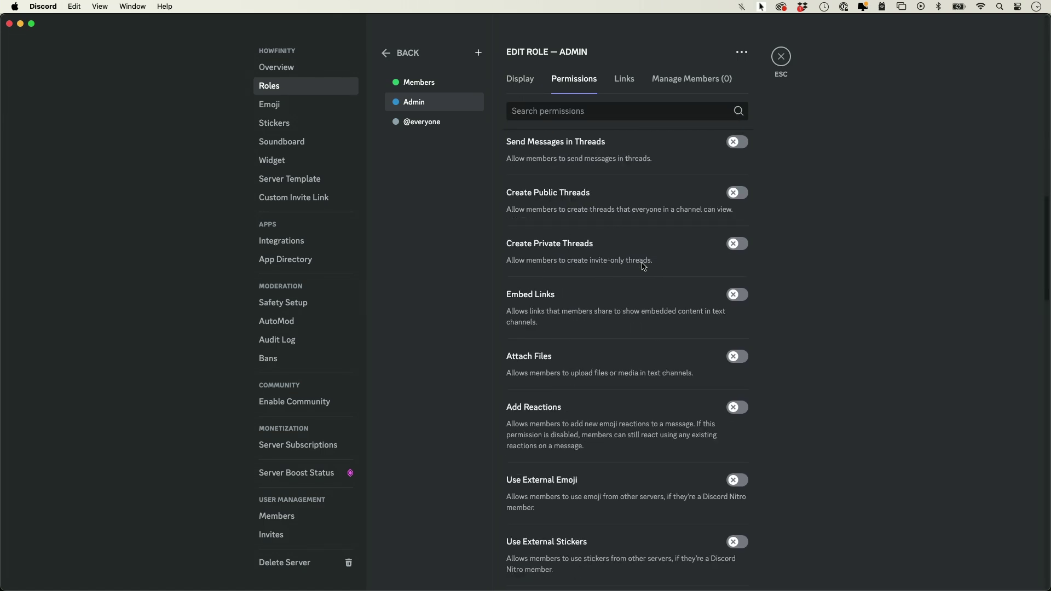
pyautogui.click(521, 80)
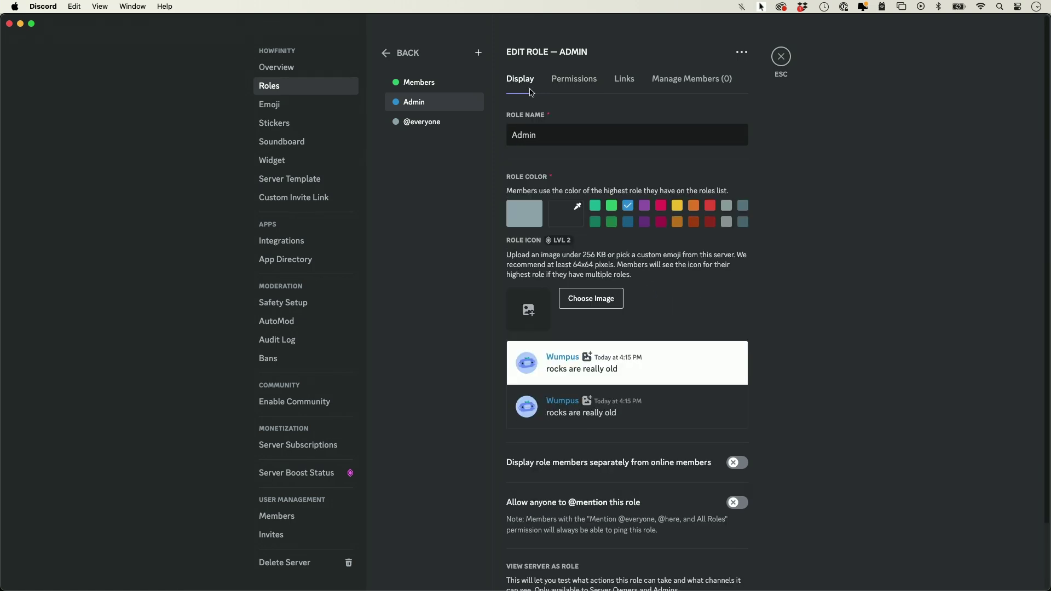
pyautogui.scroll(-2, 853, 425)
pyautogui.scroll(-1, 853, 426)
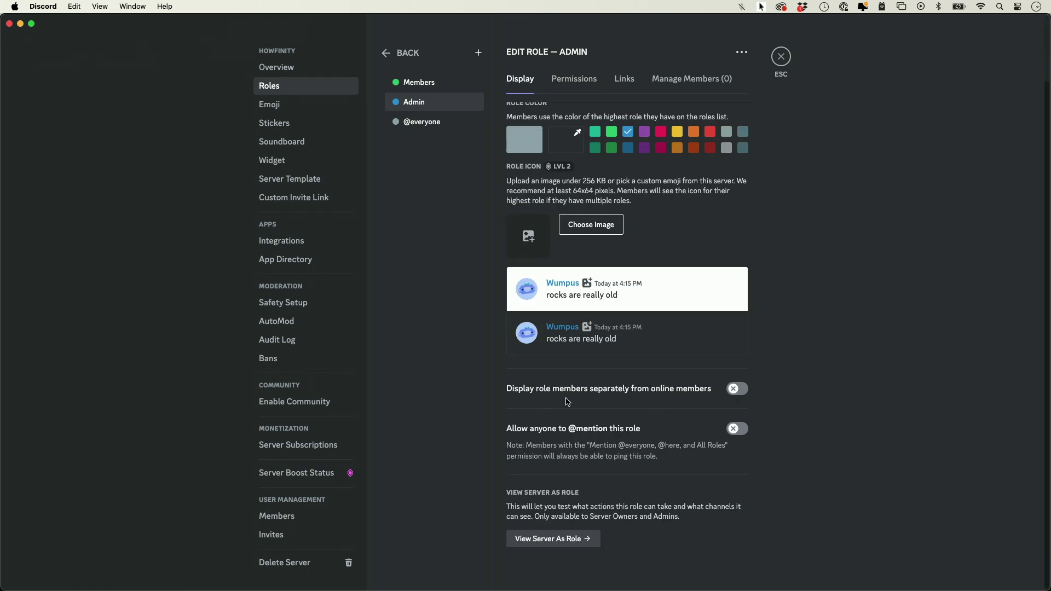
pyautogui.click(732, 397)
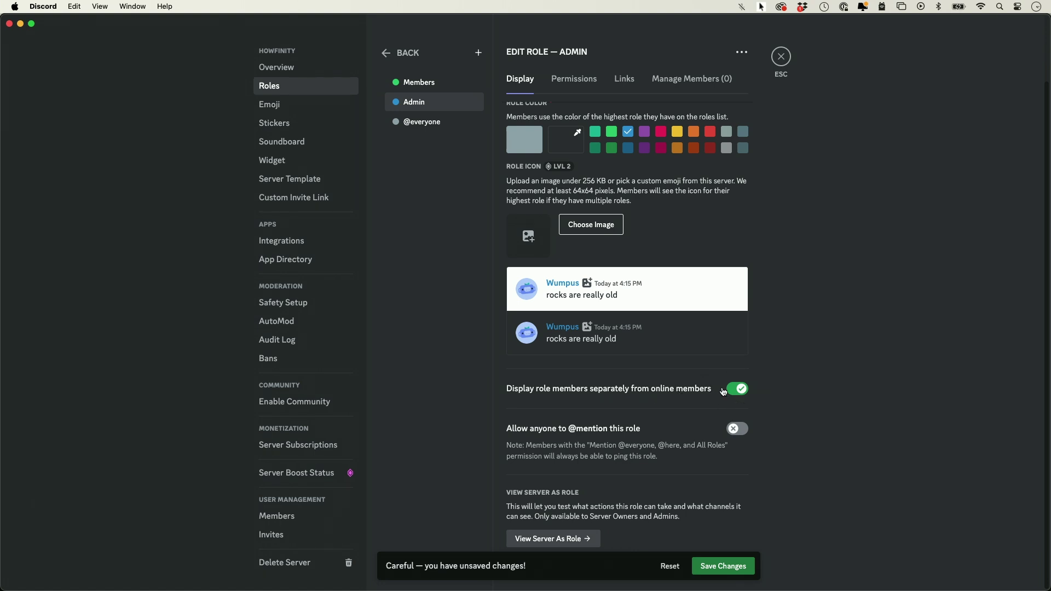
pyautogui.click(730, 564)
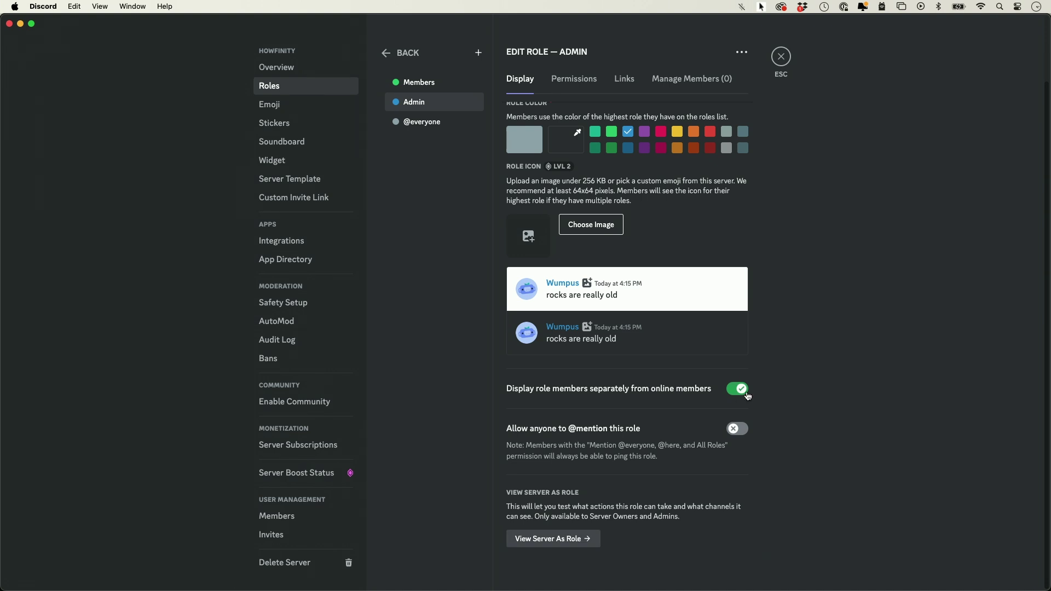
pyautogui.press('Escape')
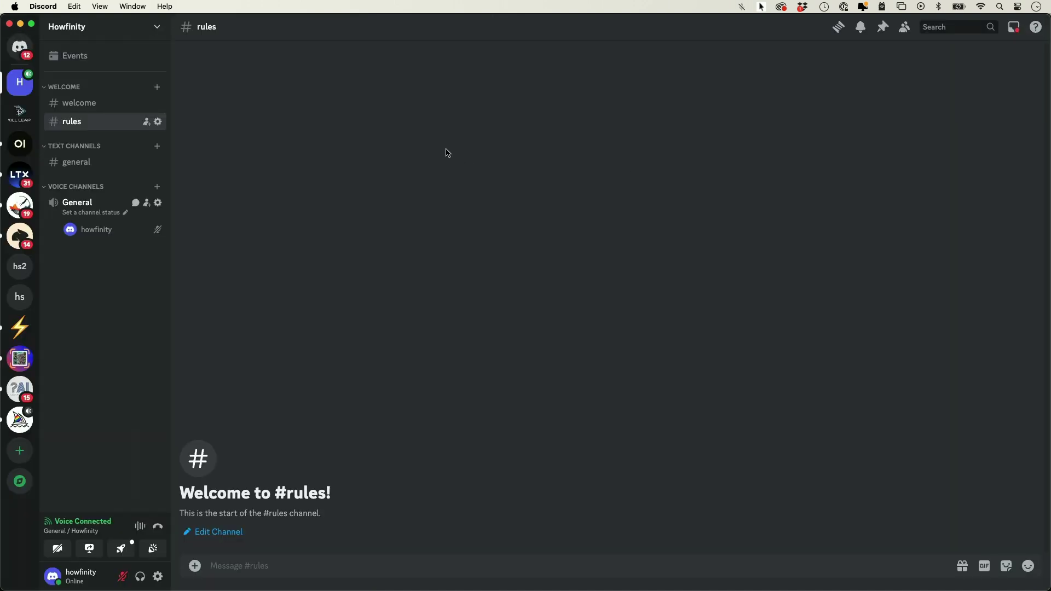
# Open the invitation options for the Howfinity server and copy its invite link
pyautogui.click(157, 87)
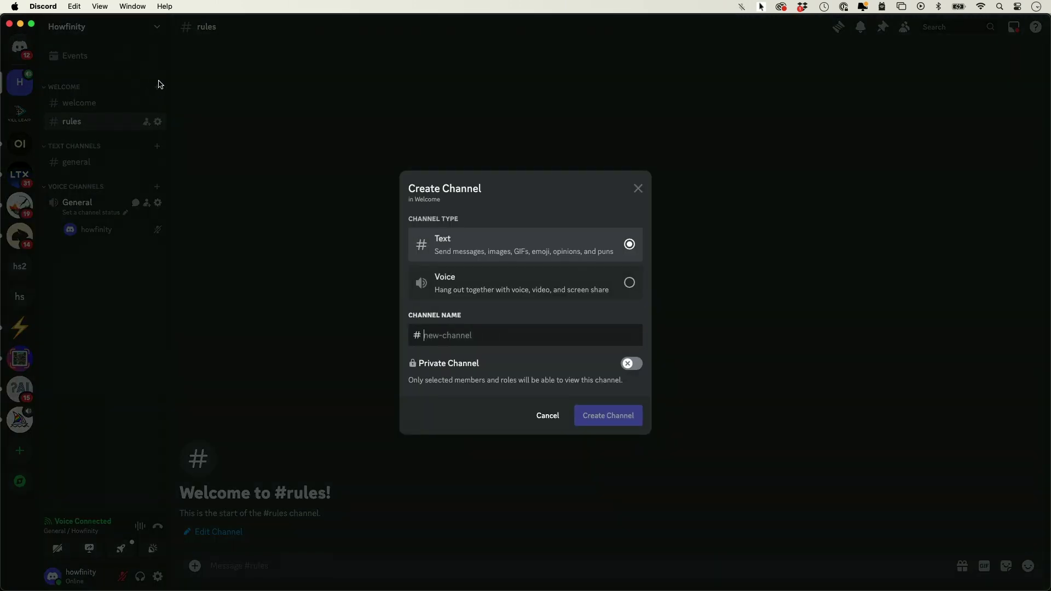
pyautogui.press('Escape')
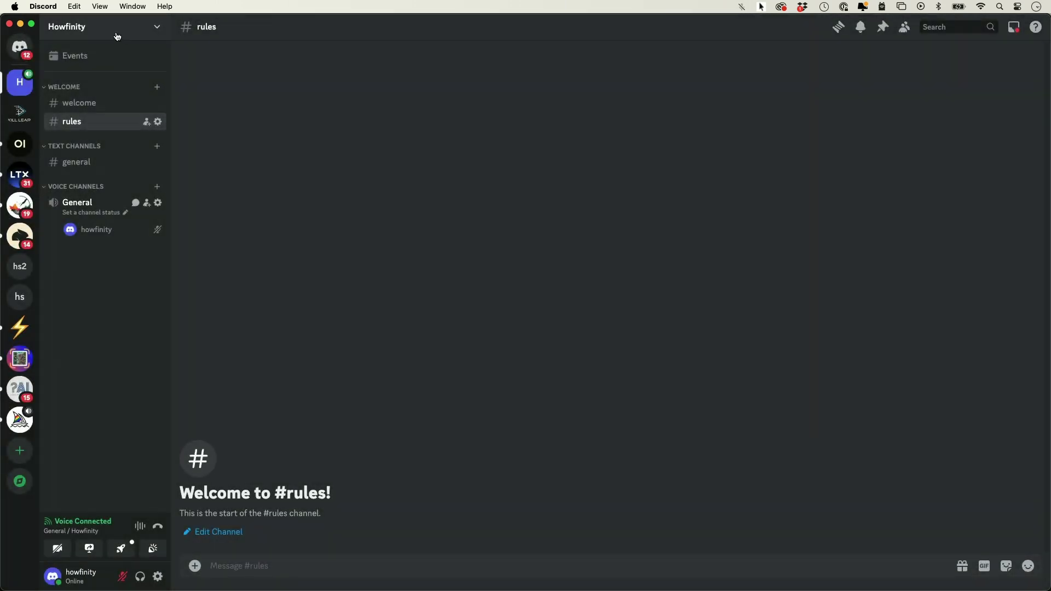
pyautogui.click(118, 36)
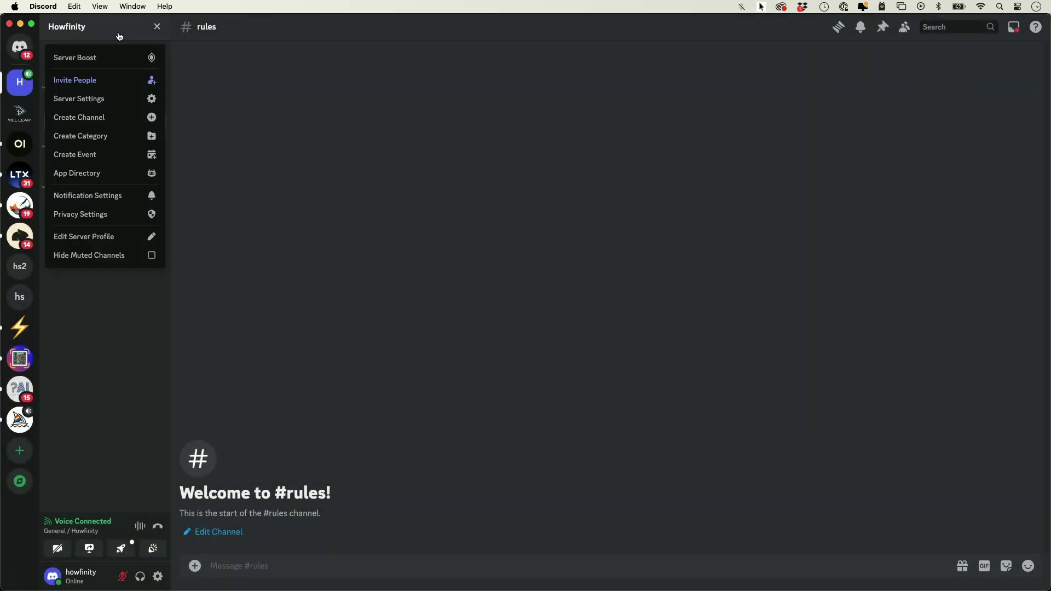
pyautogui.click(103, 80)
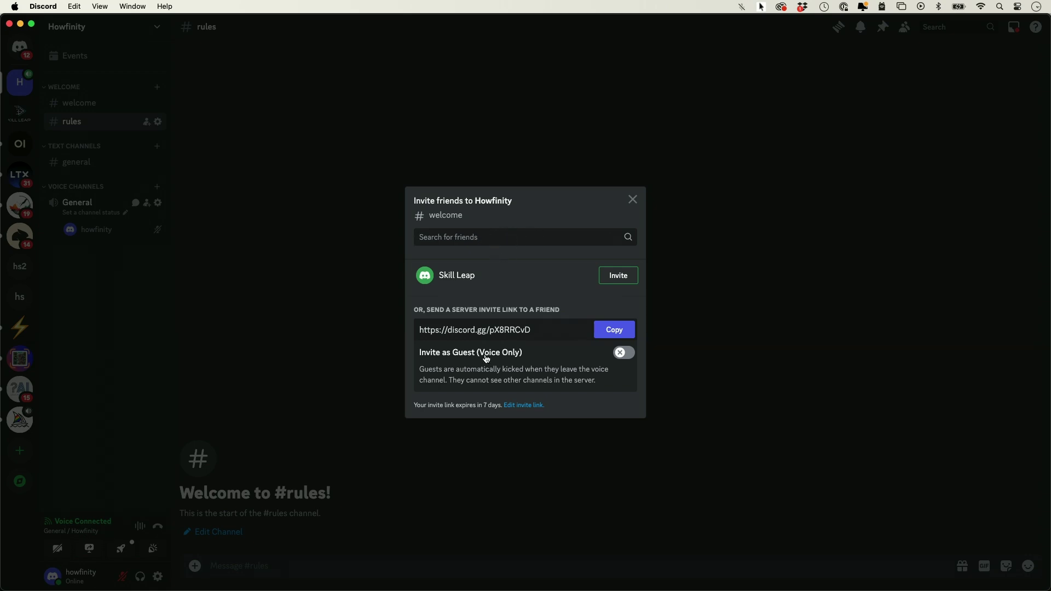
pyautogui.click(613, 332)
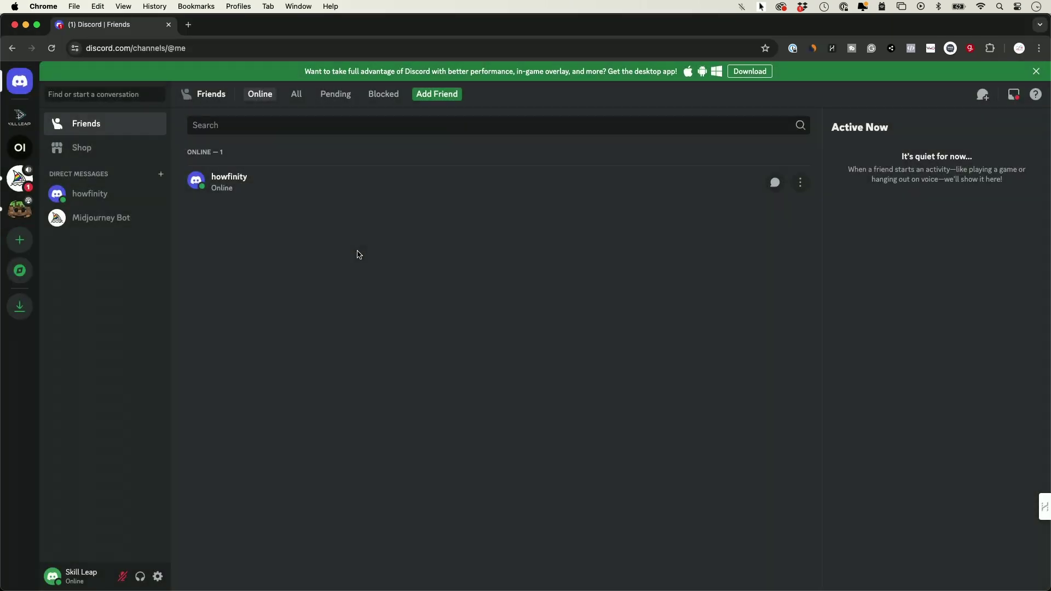
# Switch to Discord in Chrome and join the Howfinity server from the Skill Leap account using the copied invite link
pyautogui.click(20, 240)
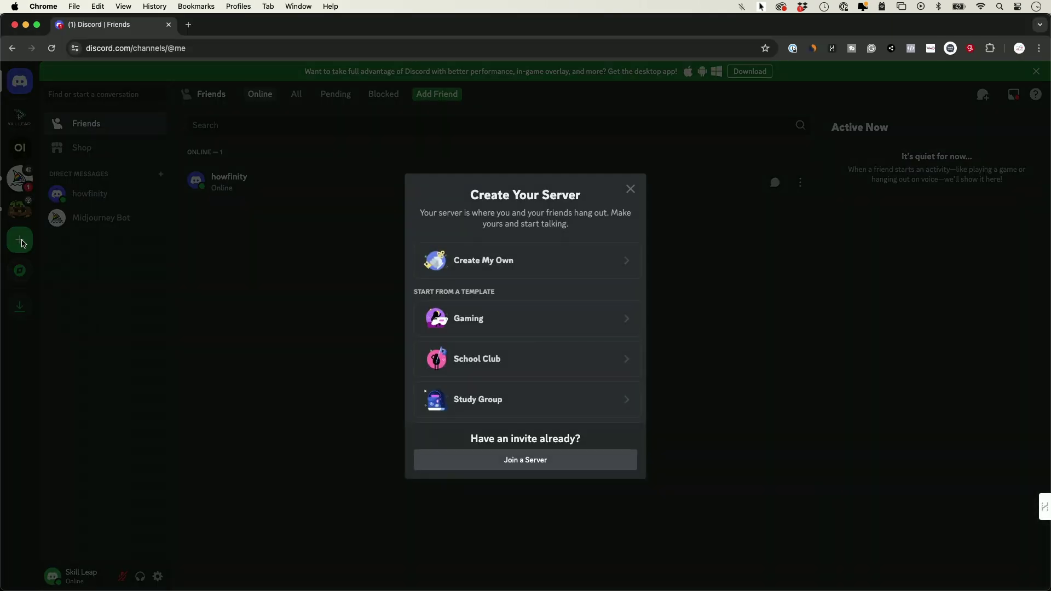
pyautogui.click(526, 460)
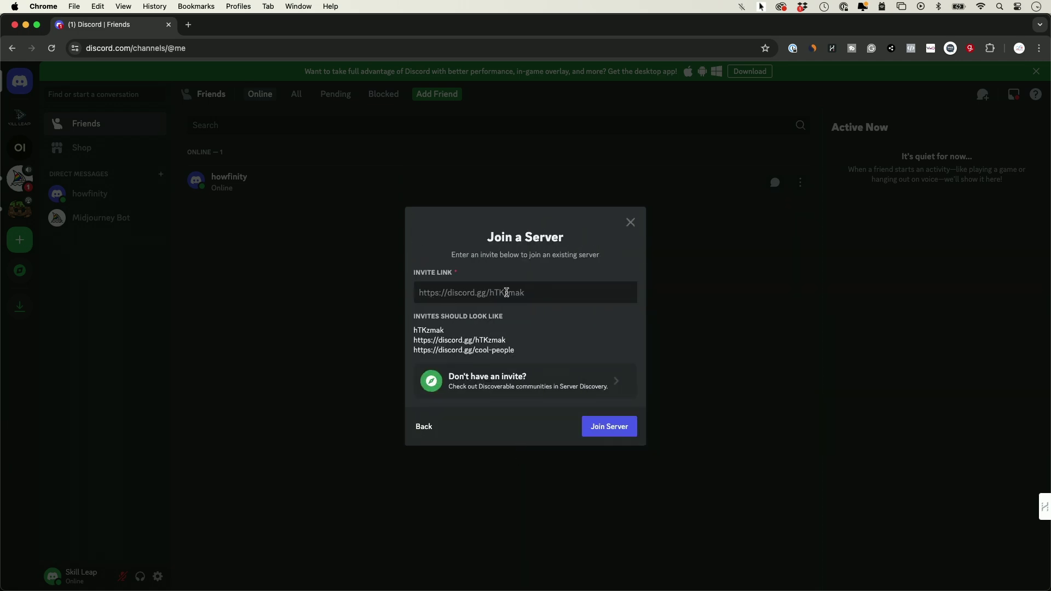
pyautogui.press('super+v')
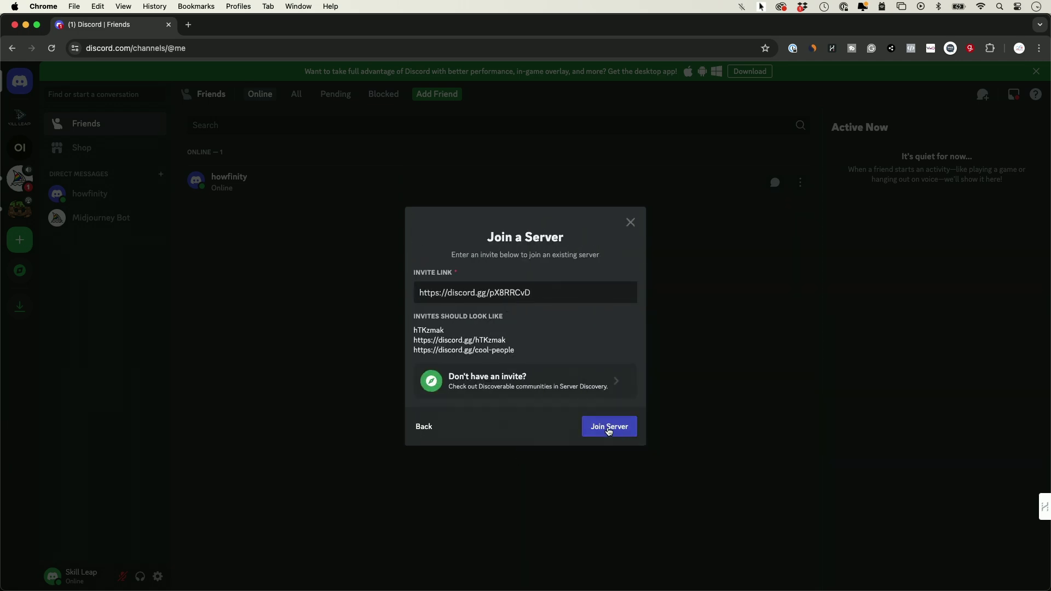
pyautogui.click(607, 430)
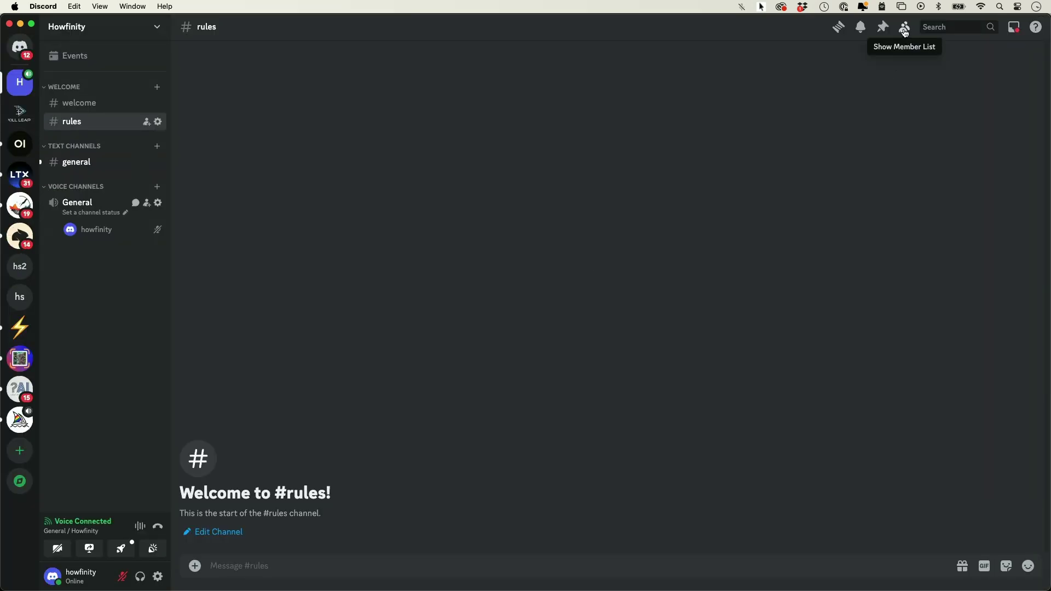
# Back in the Discord desktop app, show the server's member list and assign the Members role to howfinity
pyautogui.click(905, 29)
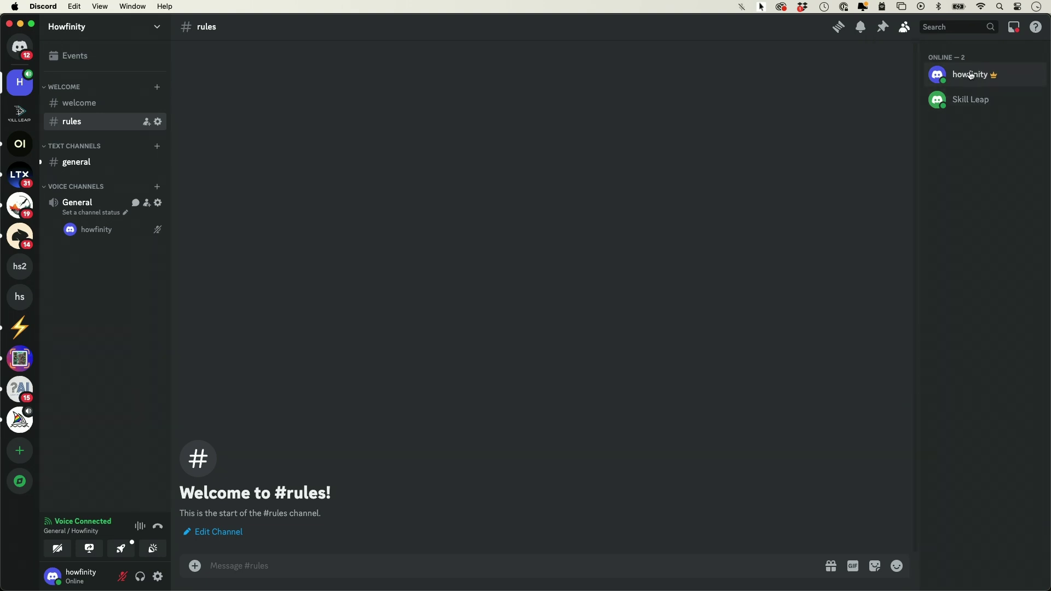
pyautogui.click(1018, 81)
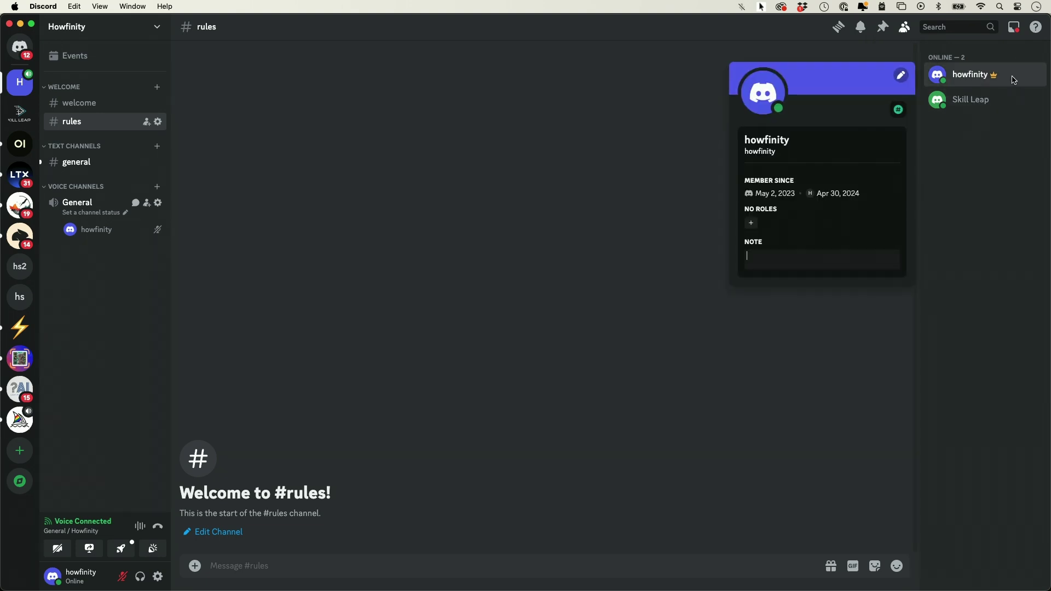
pyautogui.click(754, 226)
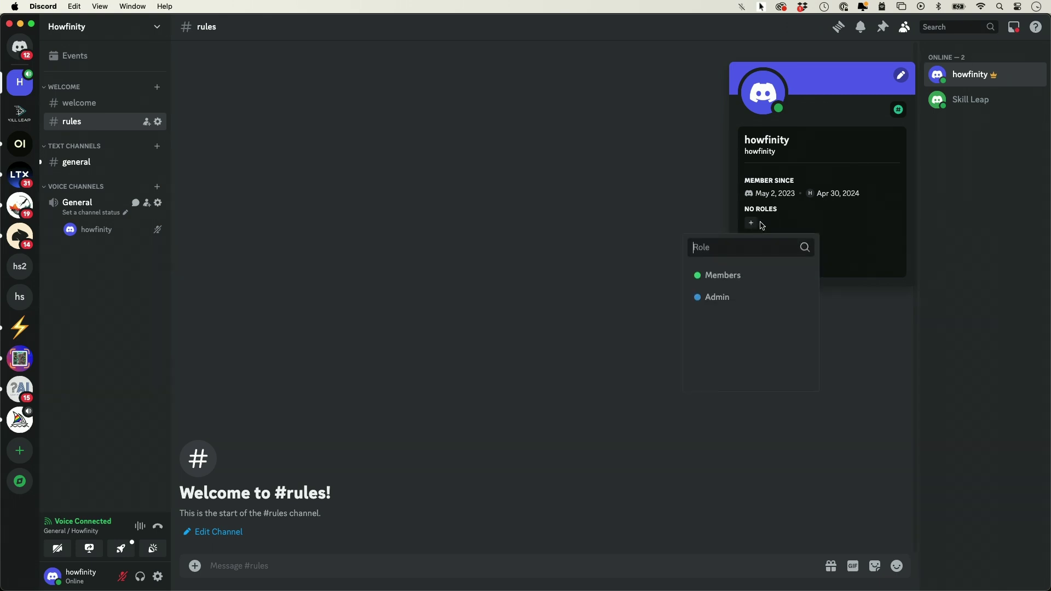
pyautogui.click(731, 278)
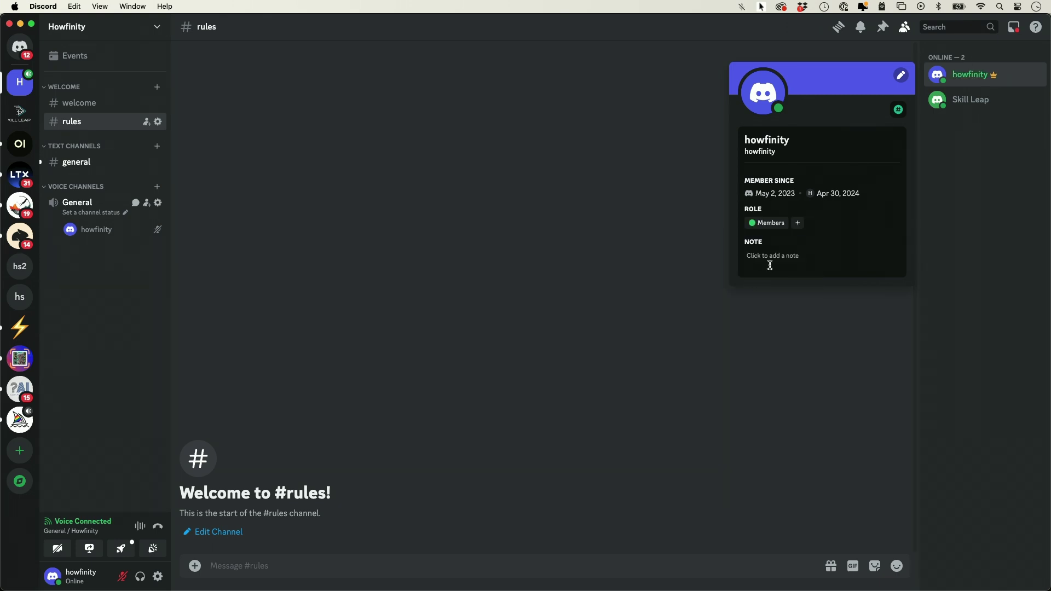
# Assign the Admin role to Skill Leap and close the member's profile card
pyautogui.click(1008, 103)
pyautogui.click(756, 276)
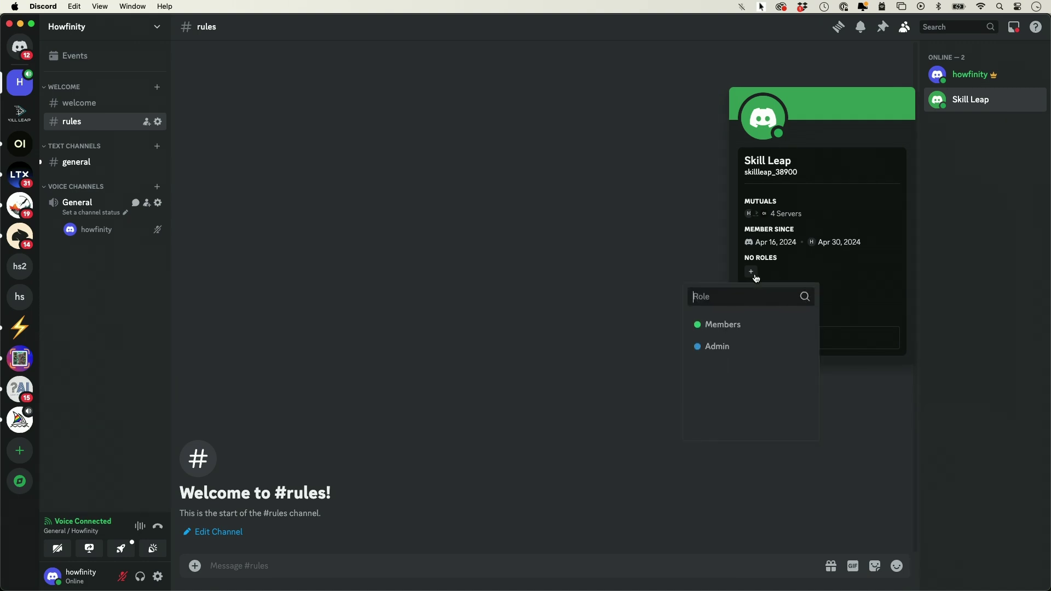
pyautogui.click(720, 345)
pyautogui.click(981, 172)
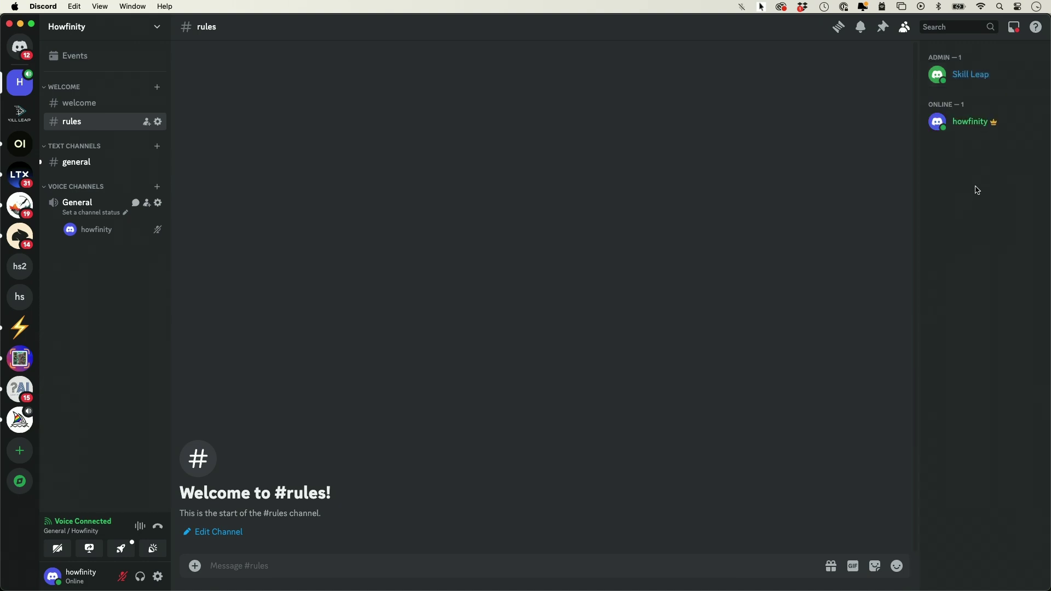